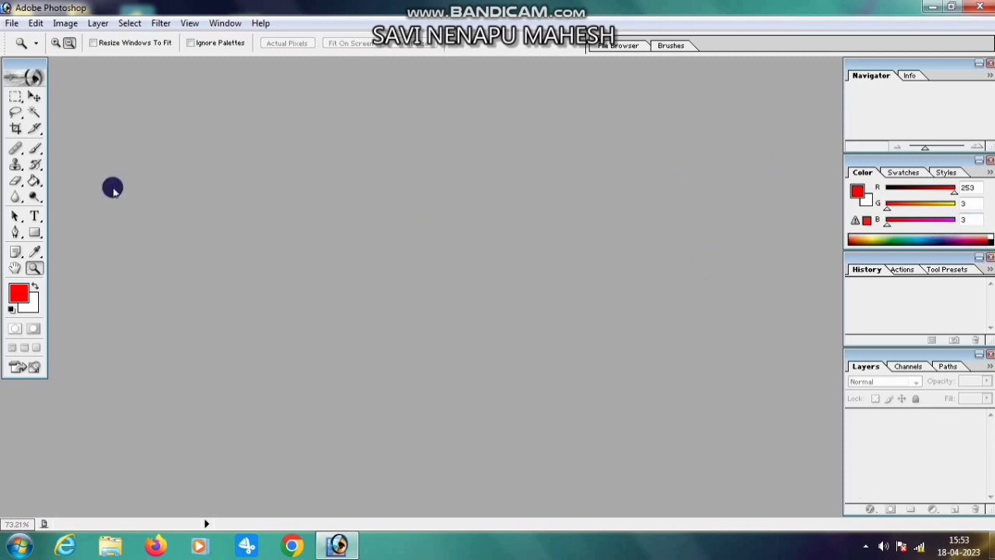
- Create a white 800 x 600 pixel RGB document at 72 pixels/inch and maximize its window
left_click(12, 22)
left_click(35, 39)
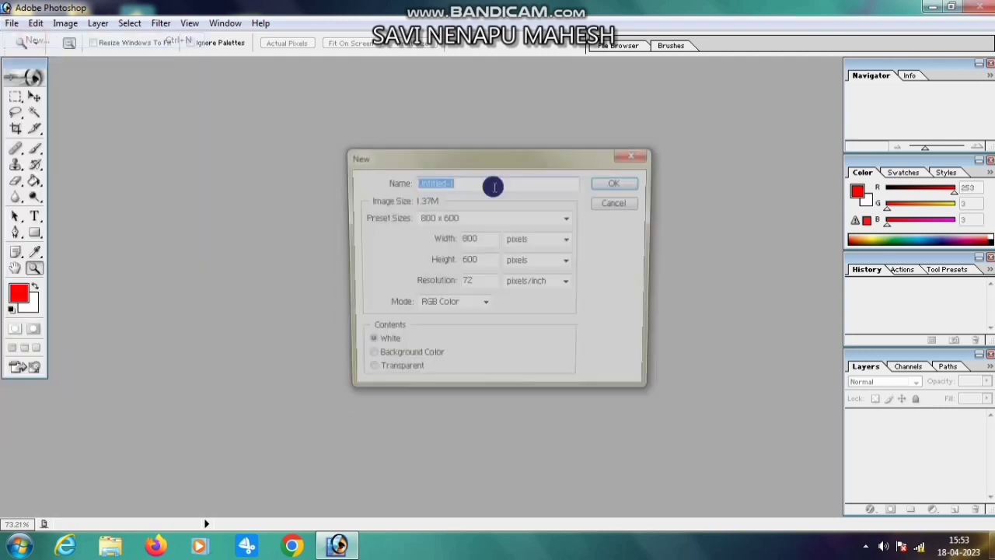
left_click(612, 184)
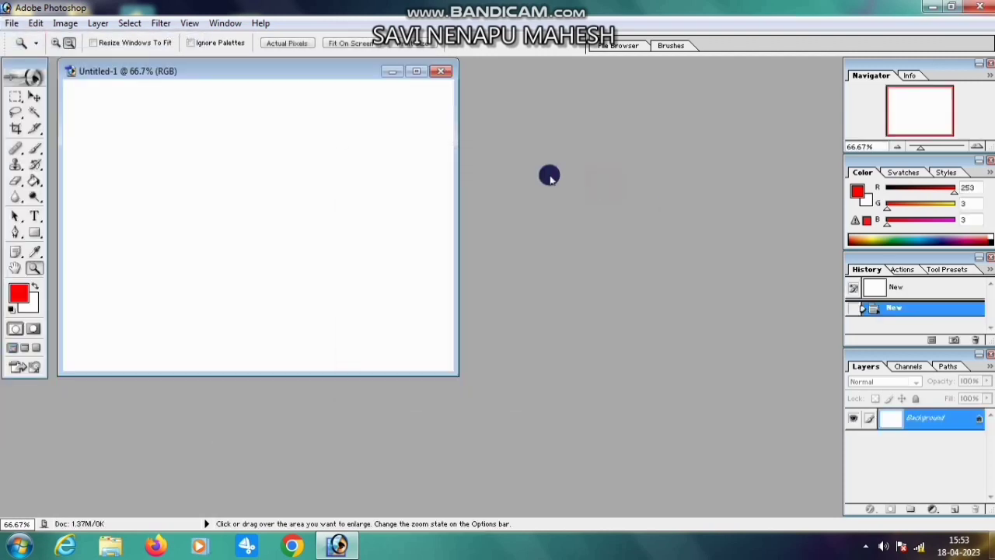
left_click(417, 70)
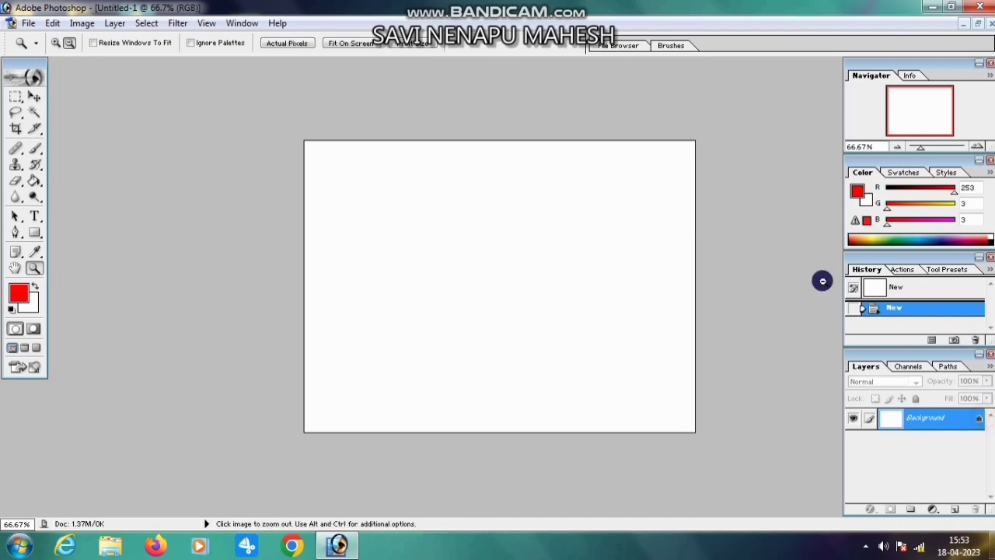
- Convert the locked background into a regular layer named Layer 0 in Normal mode at 100% opacity
double_click(980, 421)
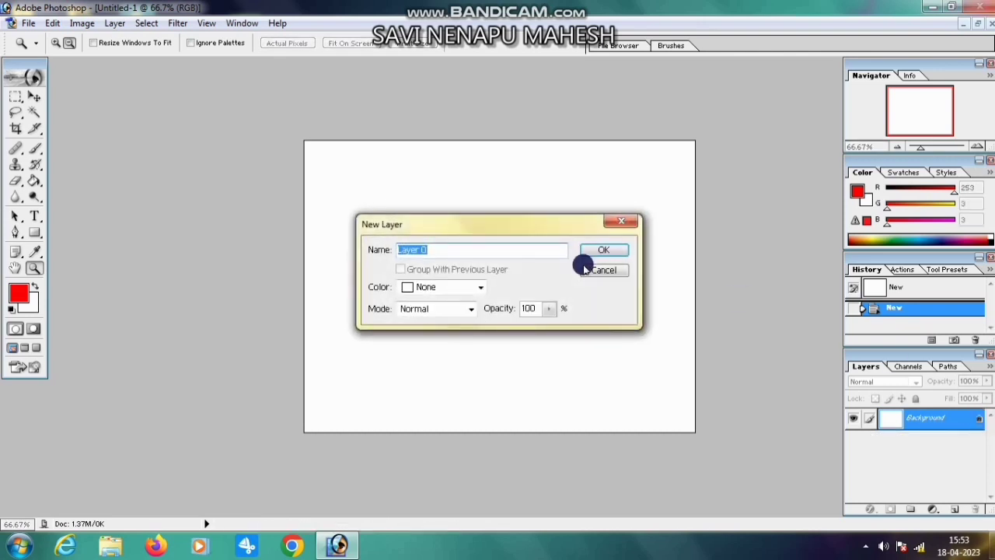
left_click(604, 251)
left_click(377, 248, "alt")
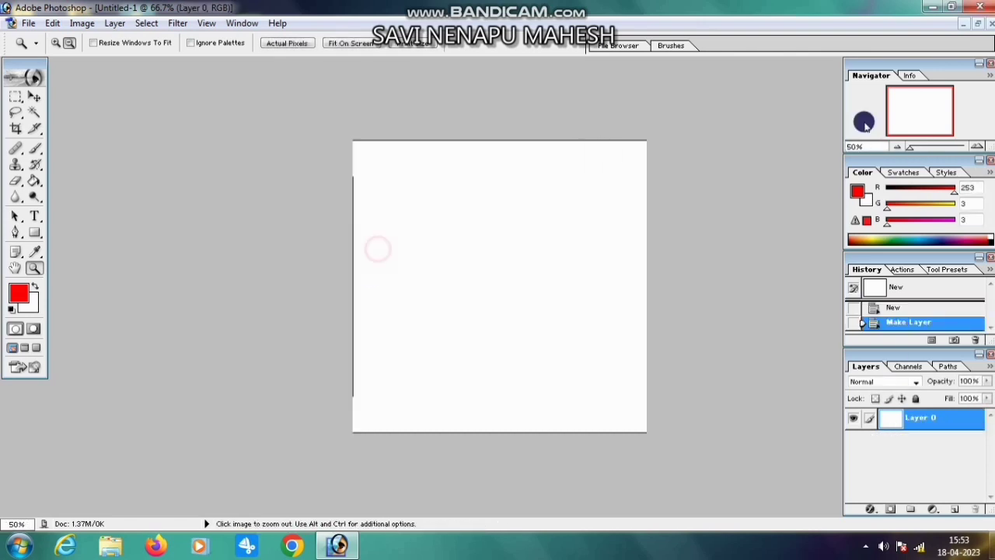
left_click(930, 7)
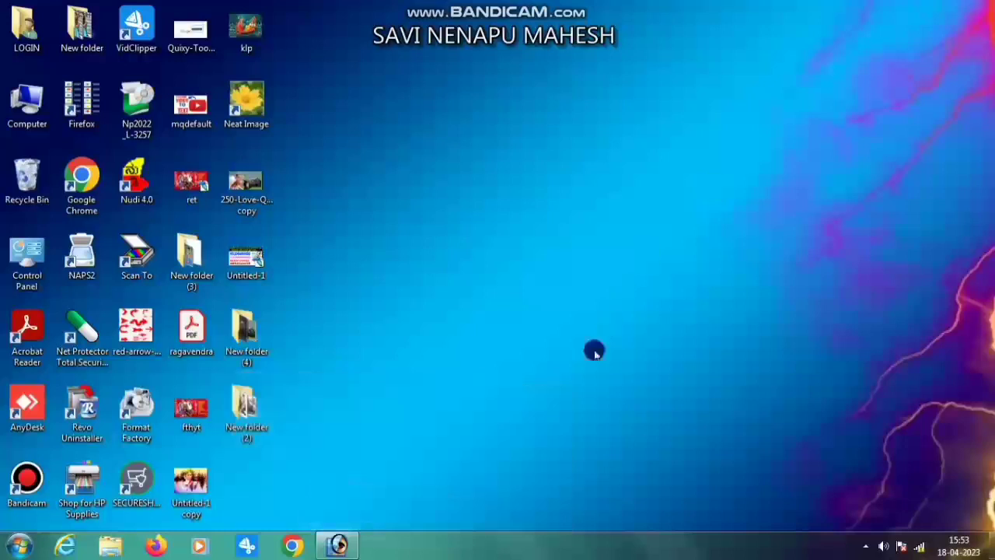
left_click(337, 545)
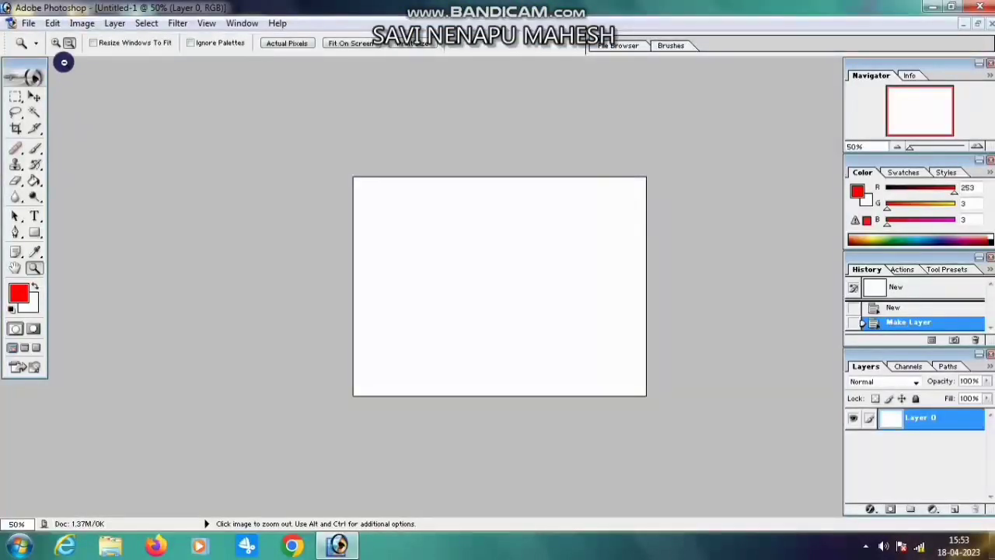
left_click(558, 278)
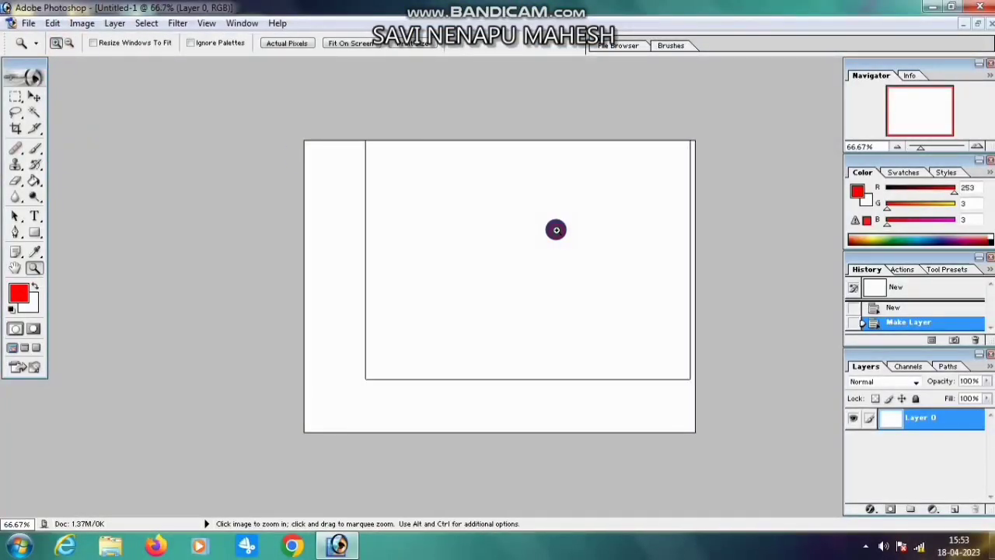
left_click(556, 229)
left_click(931, 8)
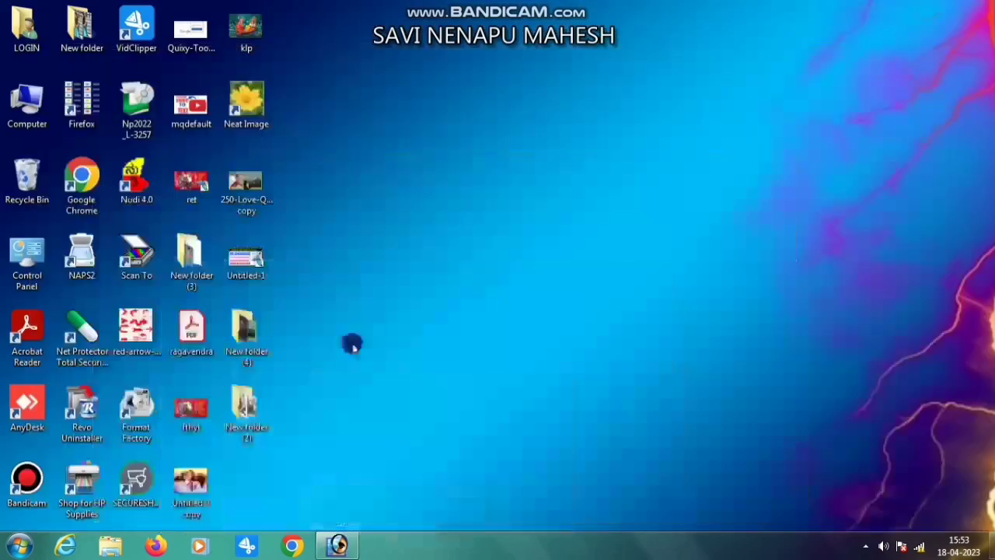
left_click(335, 545)
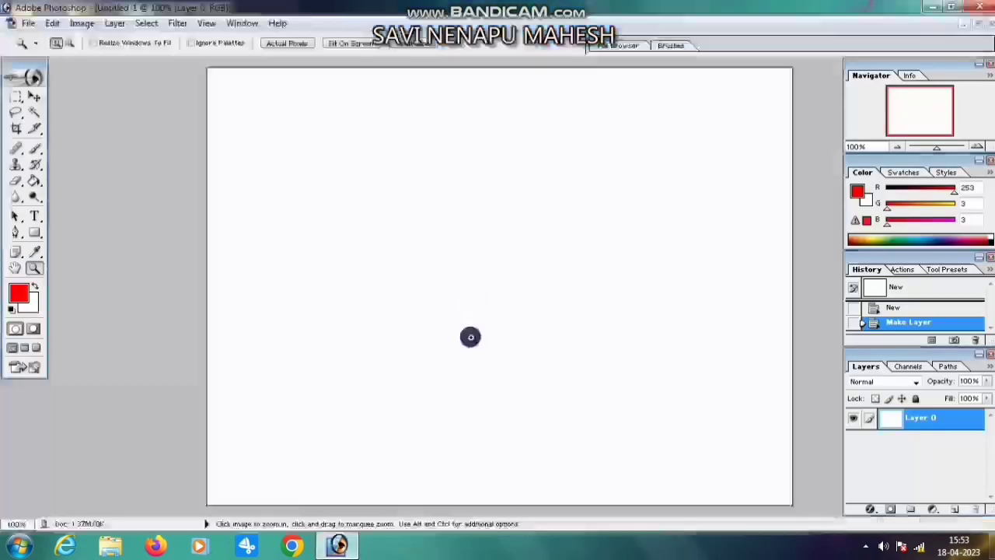
- Add the text "smile" in red Imprint MT Shadow and move it so the whole word sits mid-canvas
left_click(34, 216)
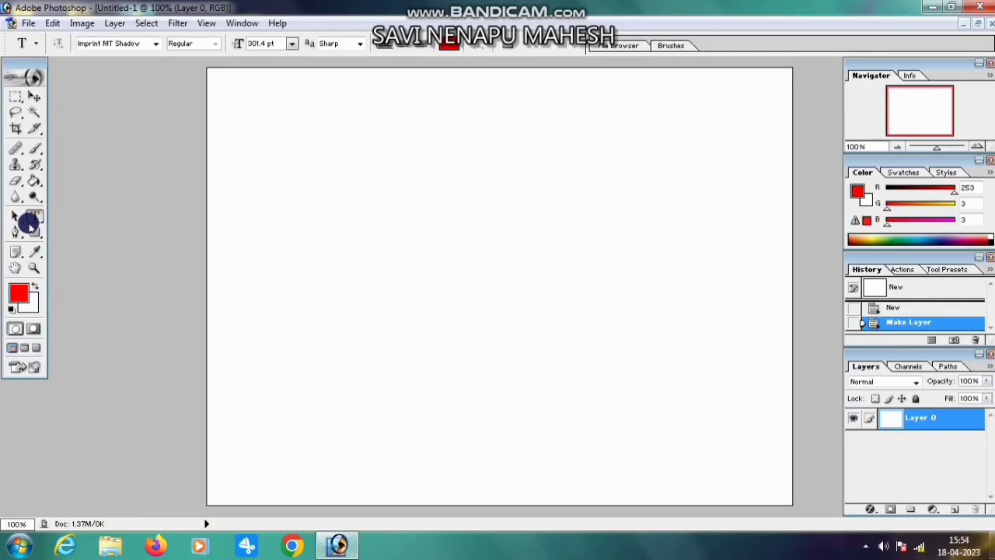
left_click(311, 246)
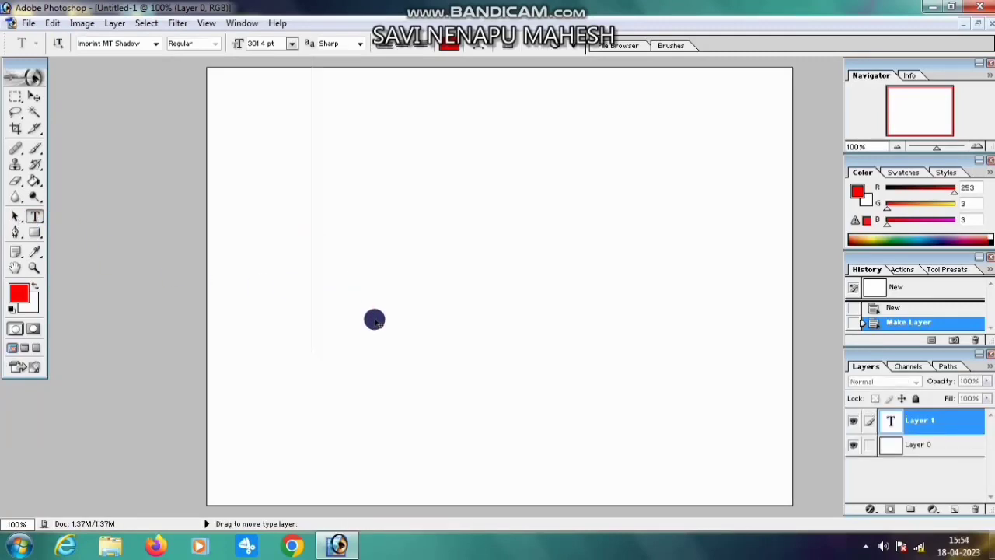
type("smile")
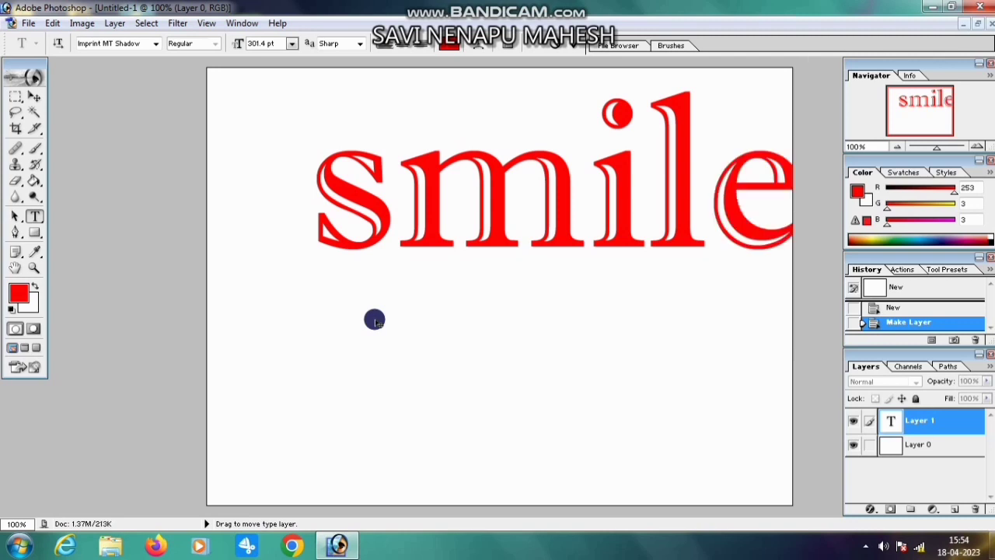
left_click(34, 97)
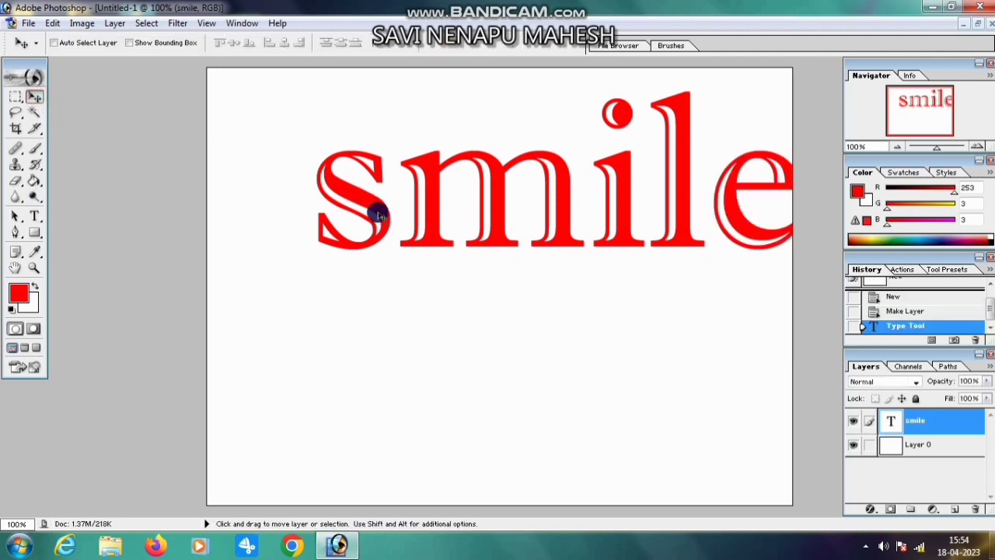
left_click_drag(378, 215, 293, 329)
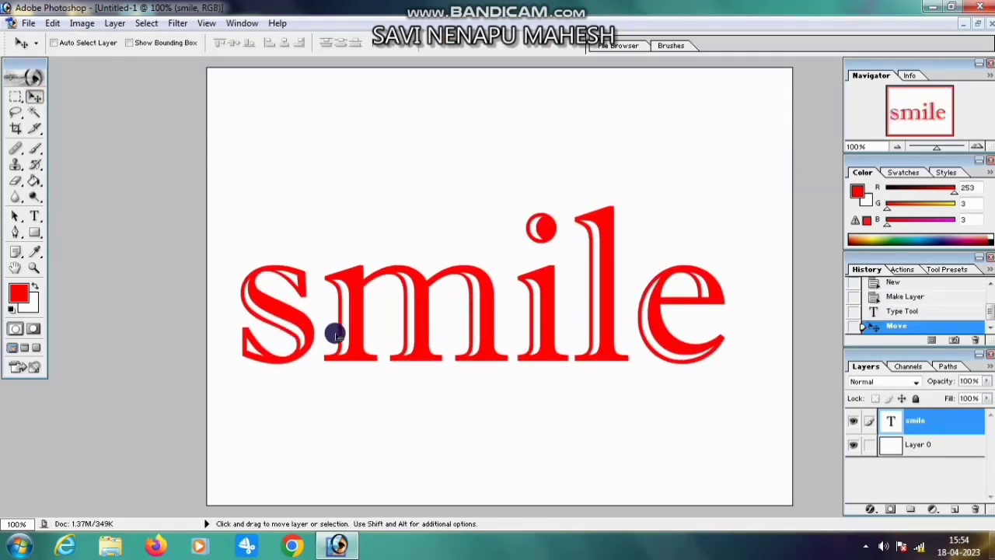
- Scale the "smile" text to about 109.7% width and 119.2% height, and shift it slightly left to centre it
key("ctrl+t")
left_click_drag(726, 208, 759, 148)
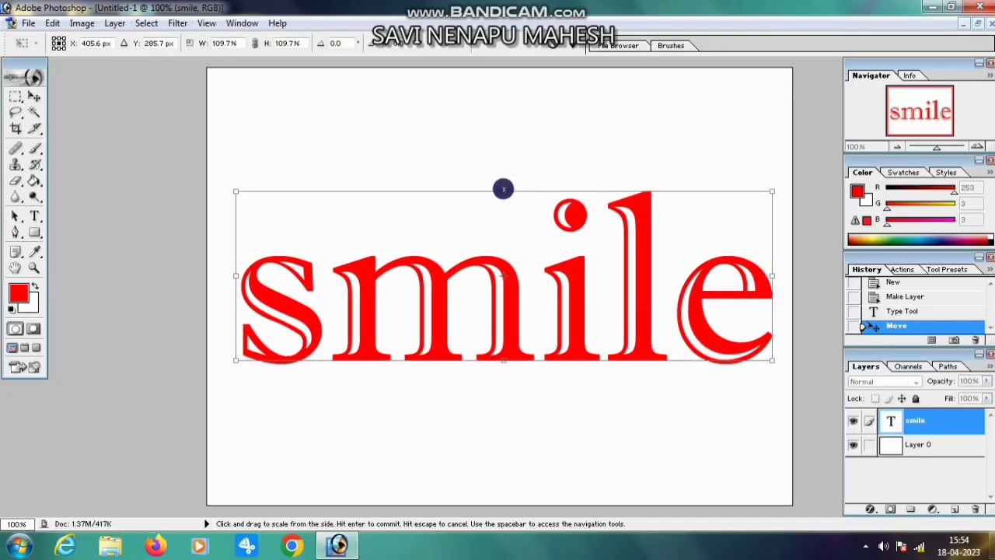
left_click_drag(503, 189, 503, 177)
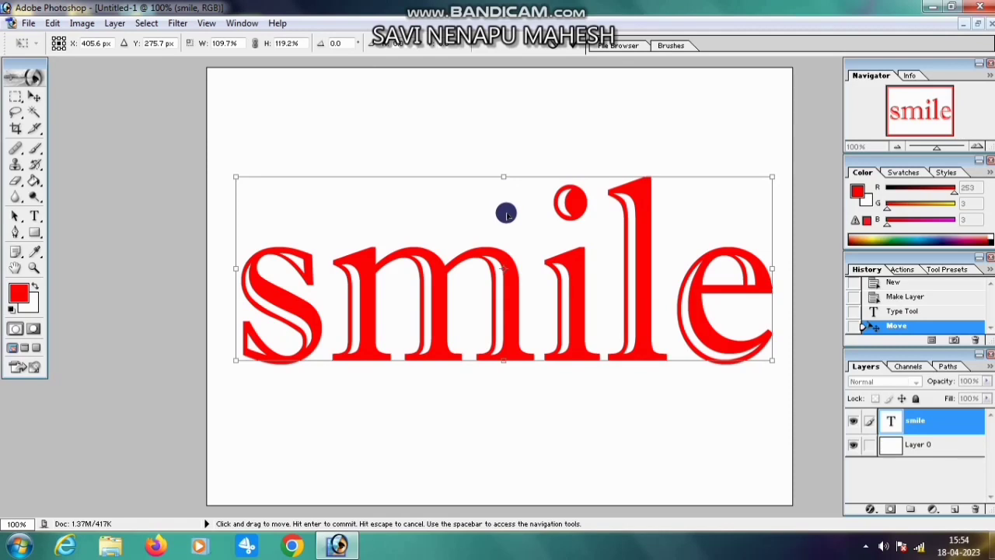
key("Return")
left_click_drag(570, 293, 557, 293)
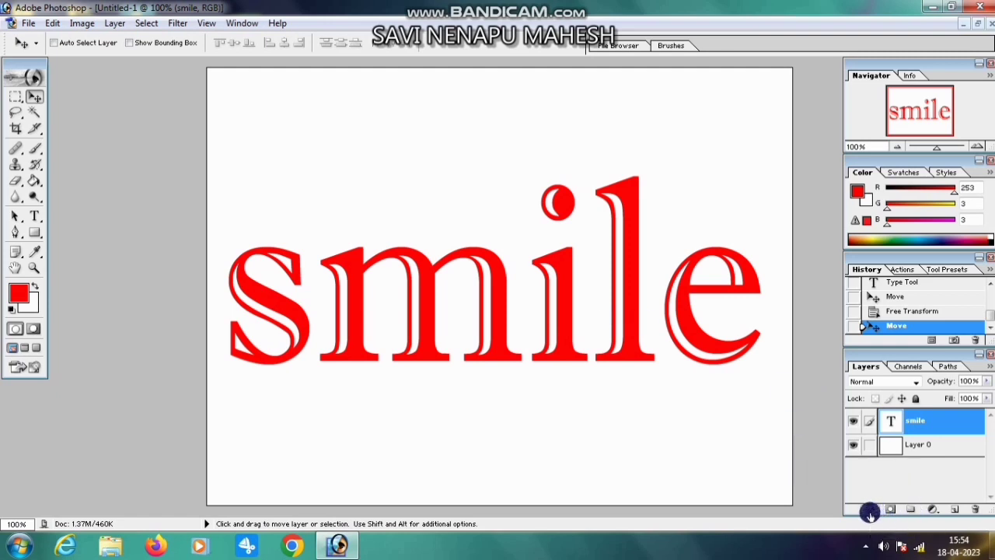
- Magnify the screen to show the layer controls and add a Gradient Overlay effect to the "smile" text layer
key("super+plus")
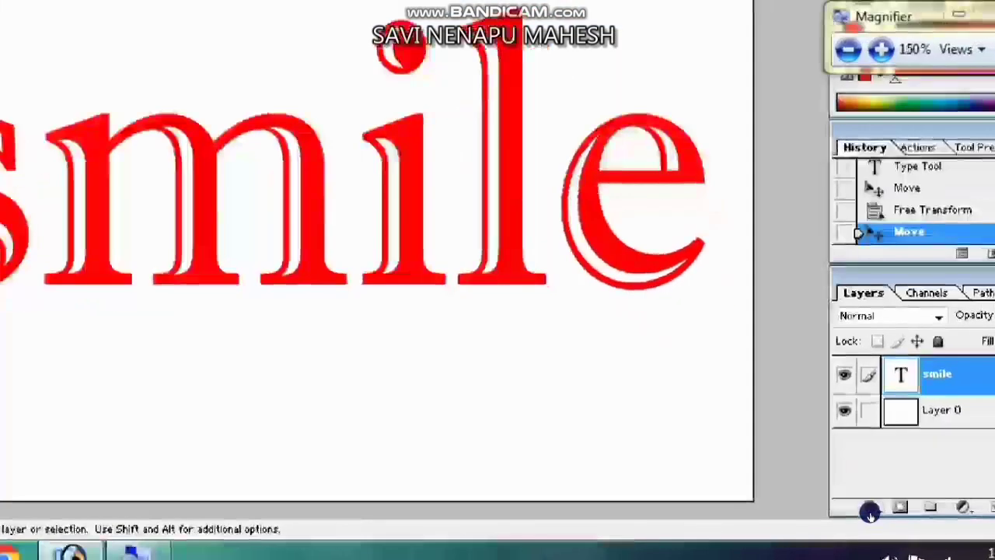
key("super")
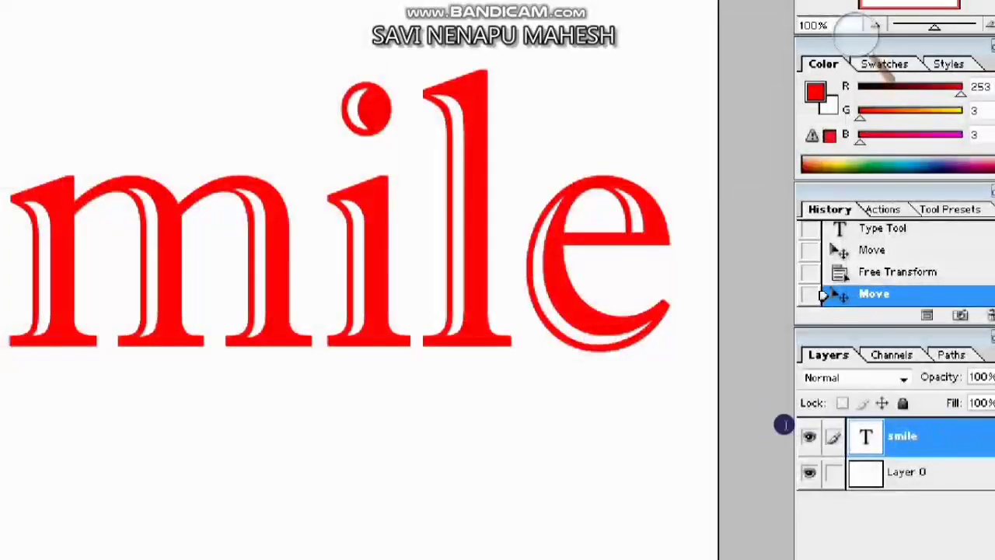
scroll(930, 427, "up", 1)
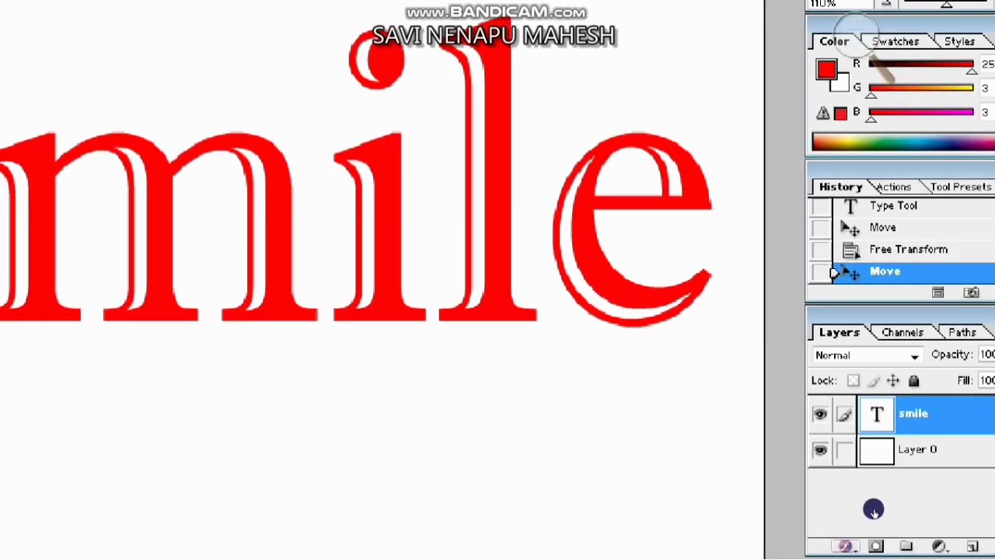
left_click(846, 546)
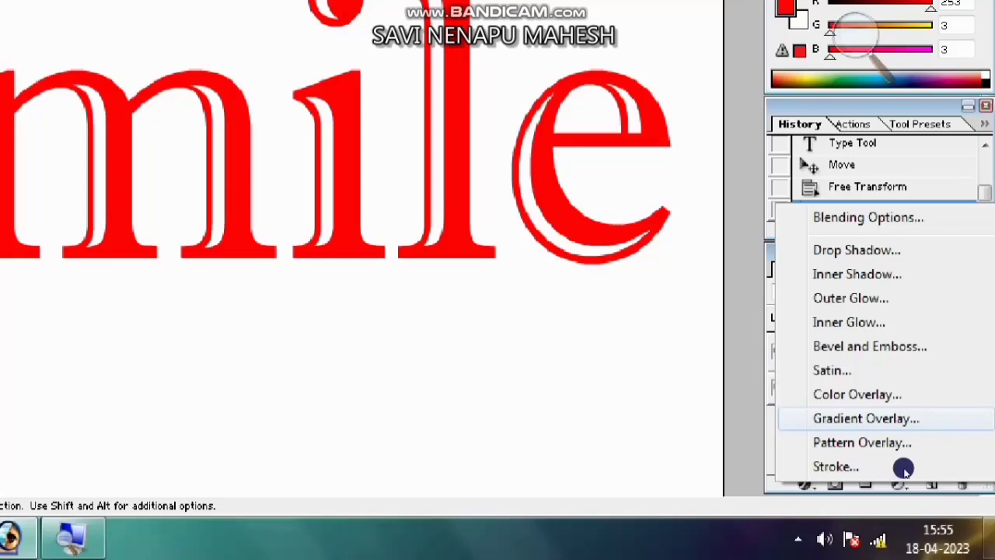
left_click(866, 419)
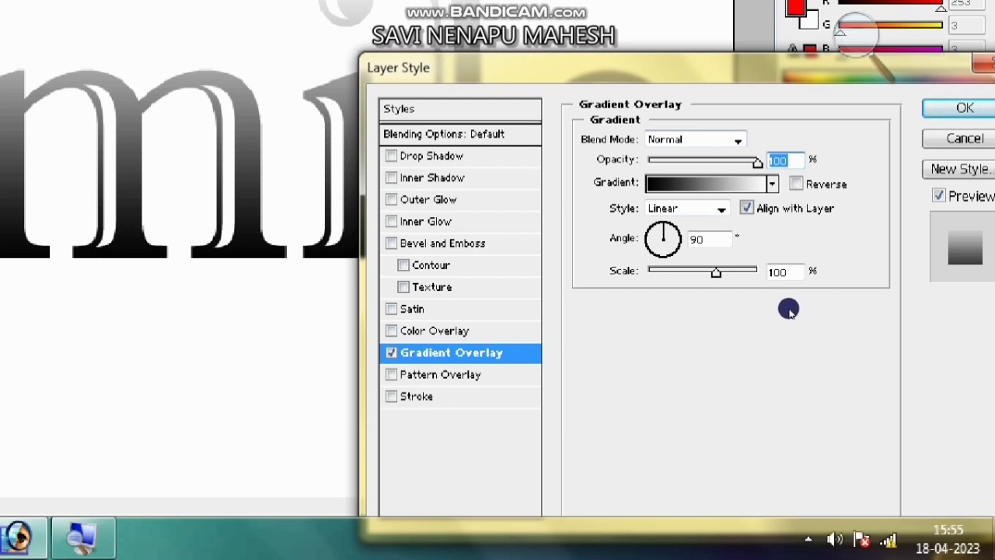
- Edit the overlay's gradient and set its starting colour stop to magenta FE06DE
left_click(696, 184)
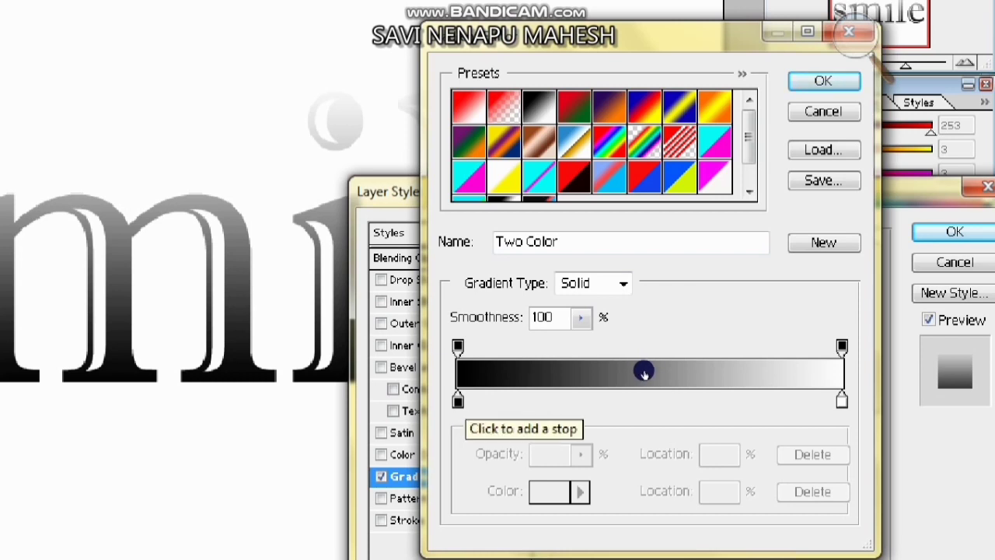
left_click(638, 376)
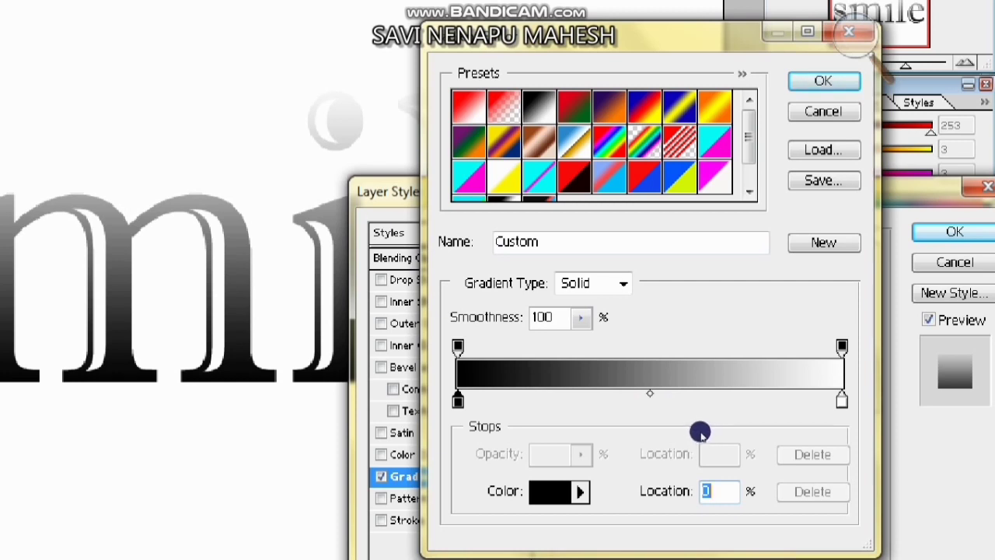
left_click(553, 491)
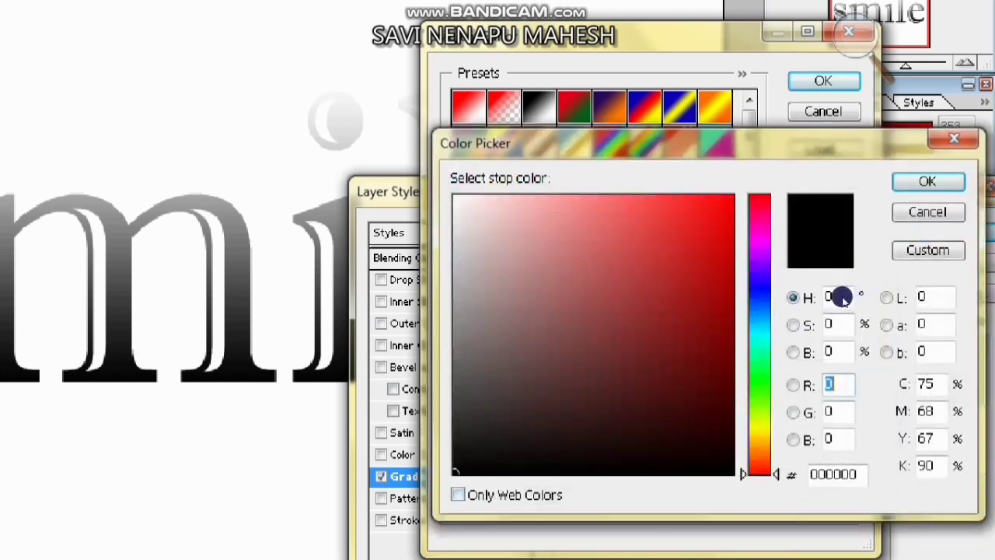
left_click(840, 264)
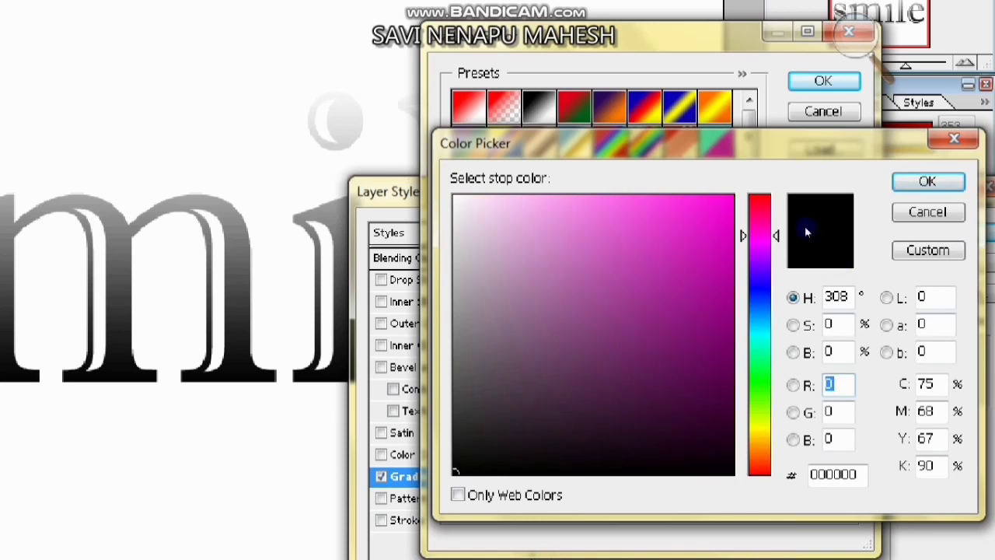
left_click(728, 198)
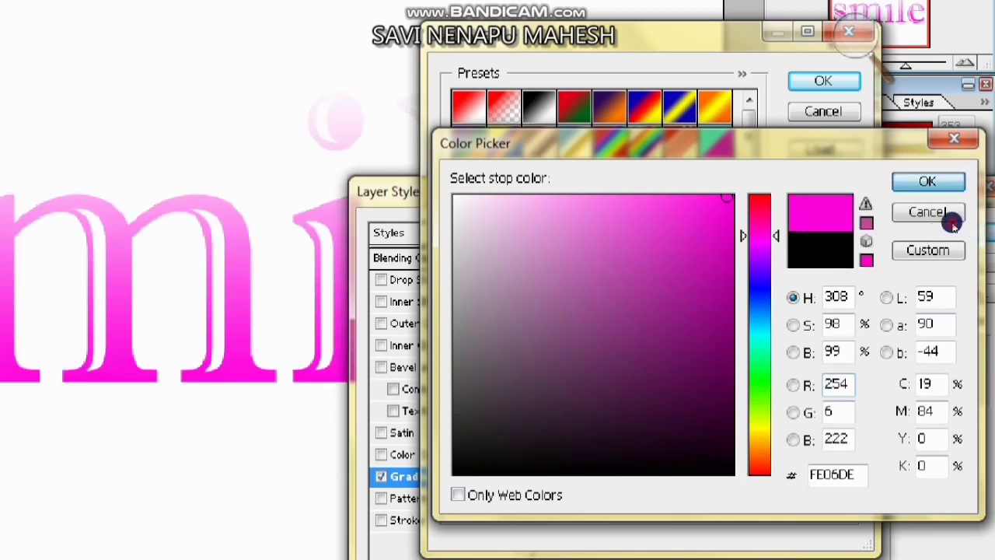
left_click(933, 183)
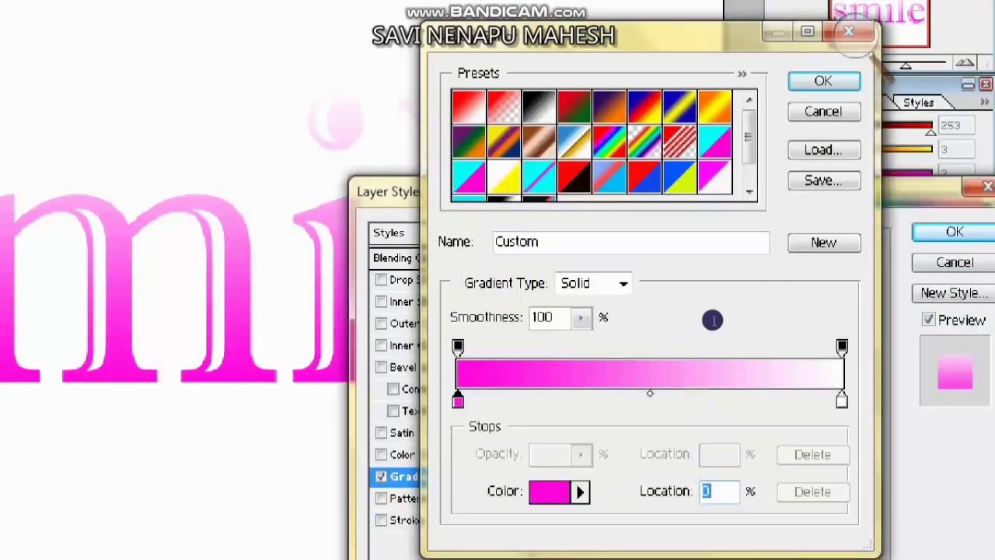
- Set the gradient's end colour stop to blue 033EFC and move the magenta stop to the 46% location
left_click(896, 374)
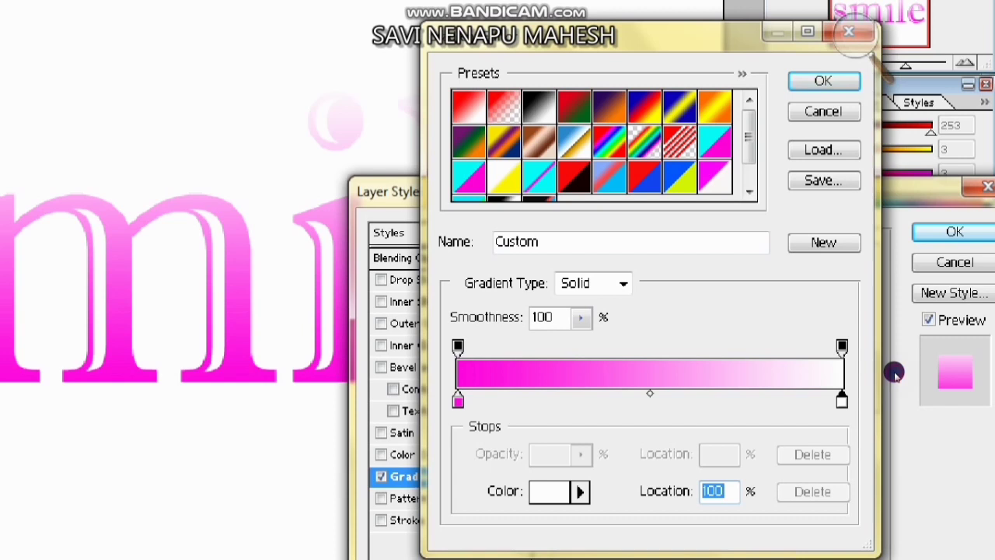
left_click(705, 434)
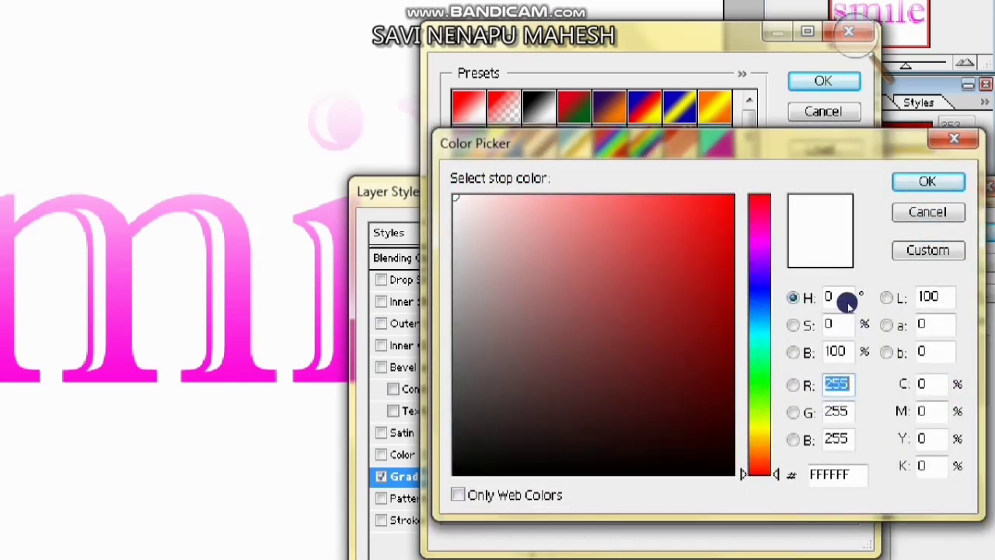
left_click(841, 303)
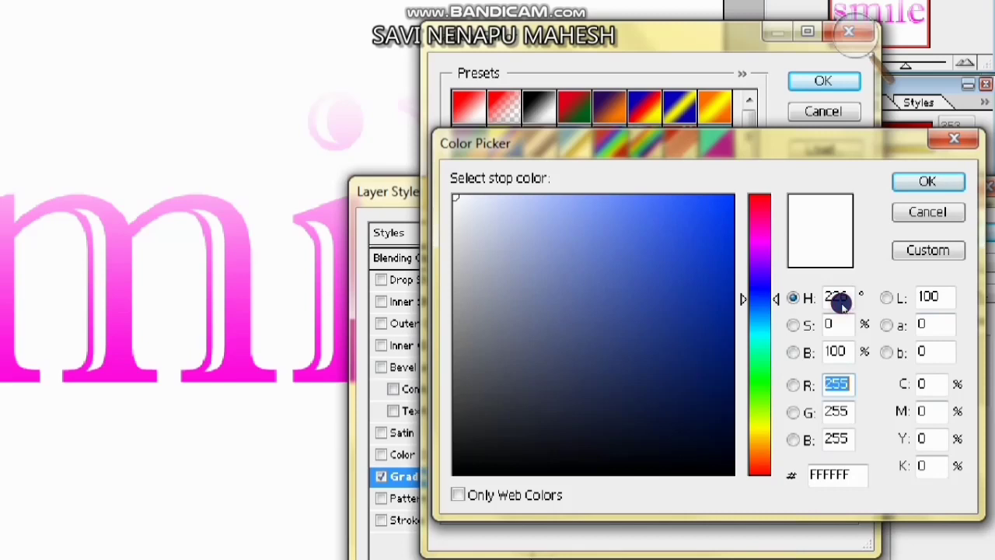
left_click(821, 237)
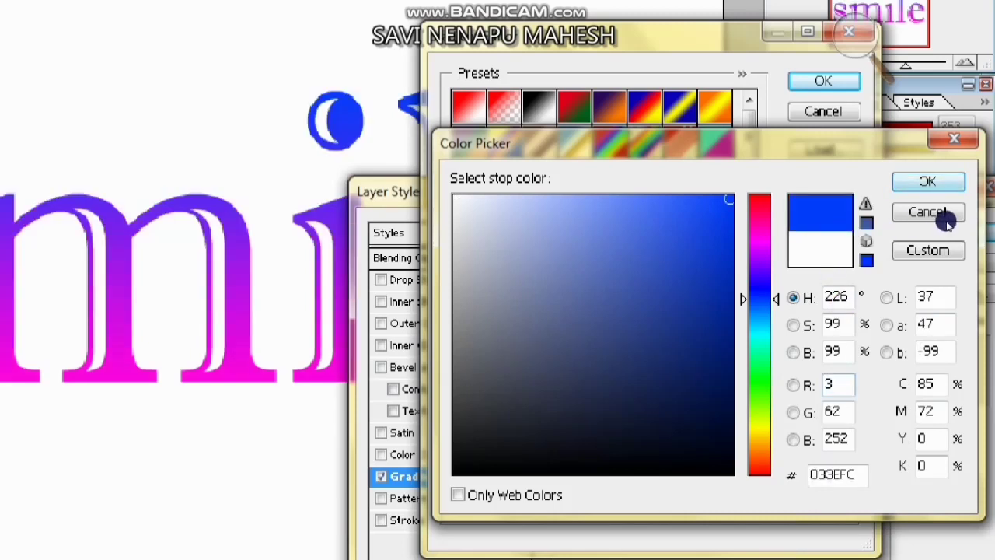
left_click(932, 183)
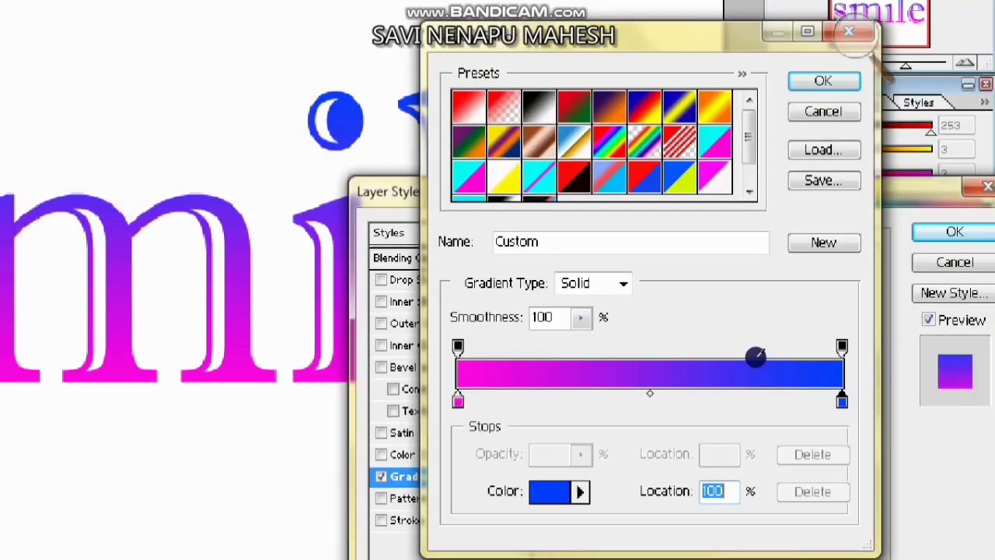
left_click_drag(457, 400, 634, 400)
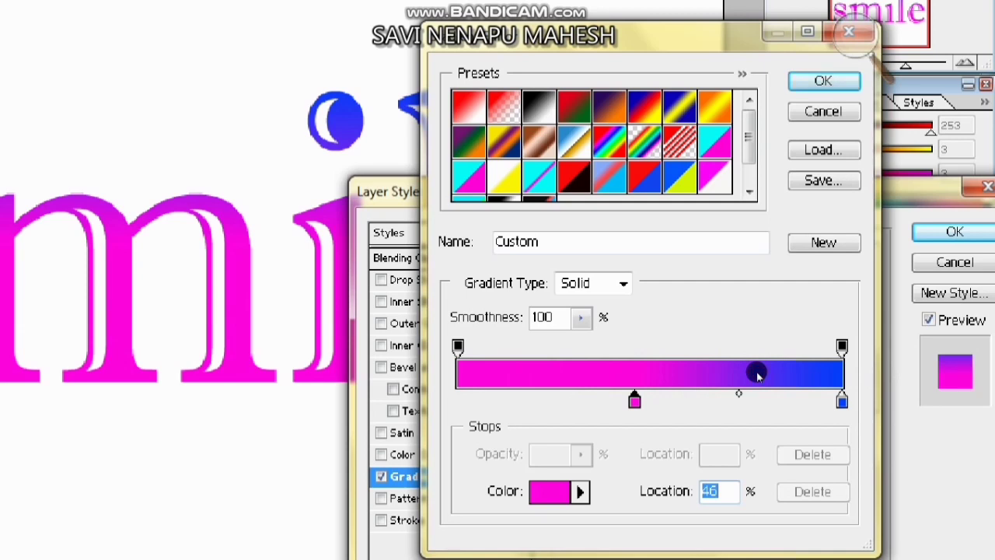
- Recolour the gradient's magenta stop to red FE0C06 and set its location to 55%
left_click(551, 491)
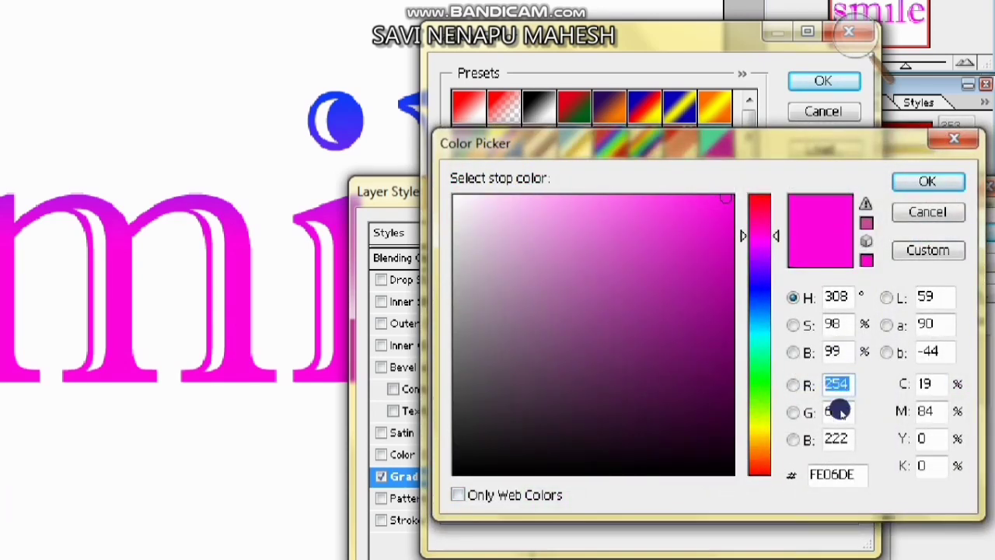
left_click(761, 471)
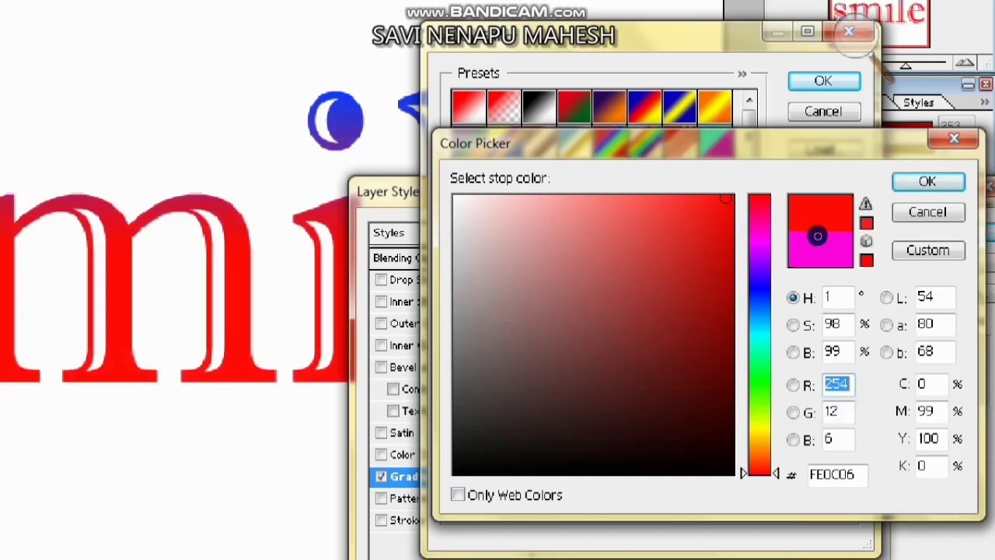
left_click(928, 181)
type("55")
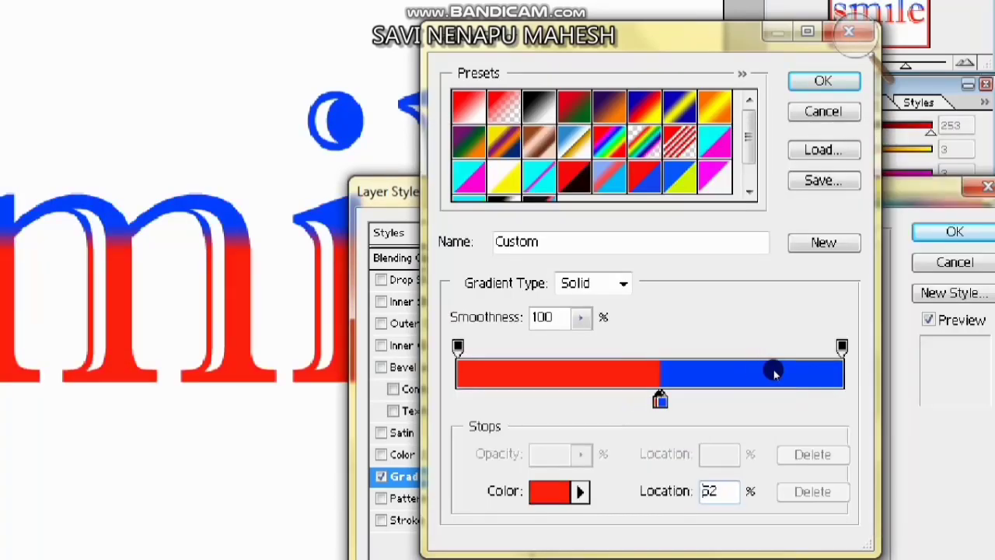
key("Return")
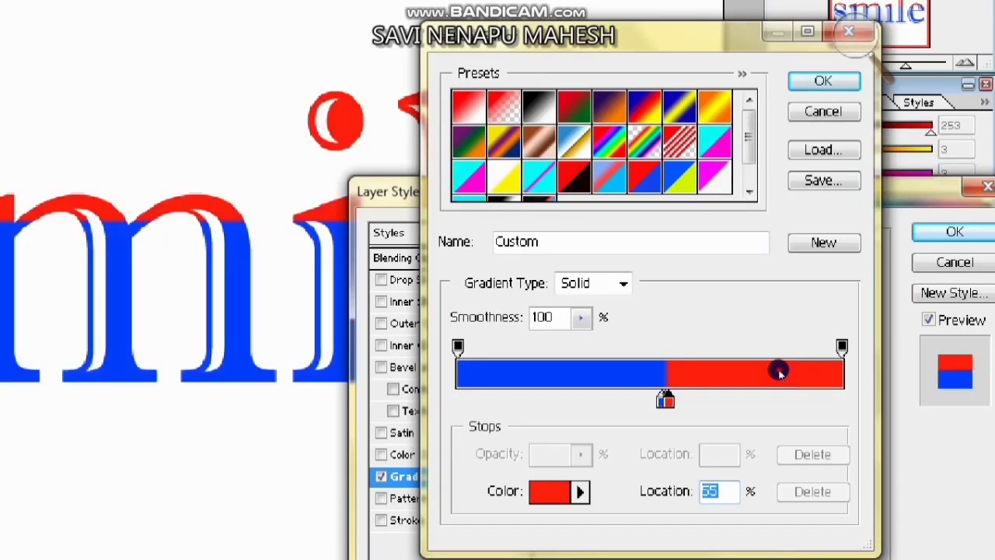
- Place a blue stop at 24% before the red one, and make the end stop magenta at the 82% location
left_click_drag(779, 370, 699, 375)
type("37")
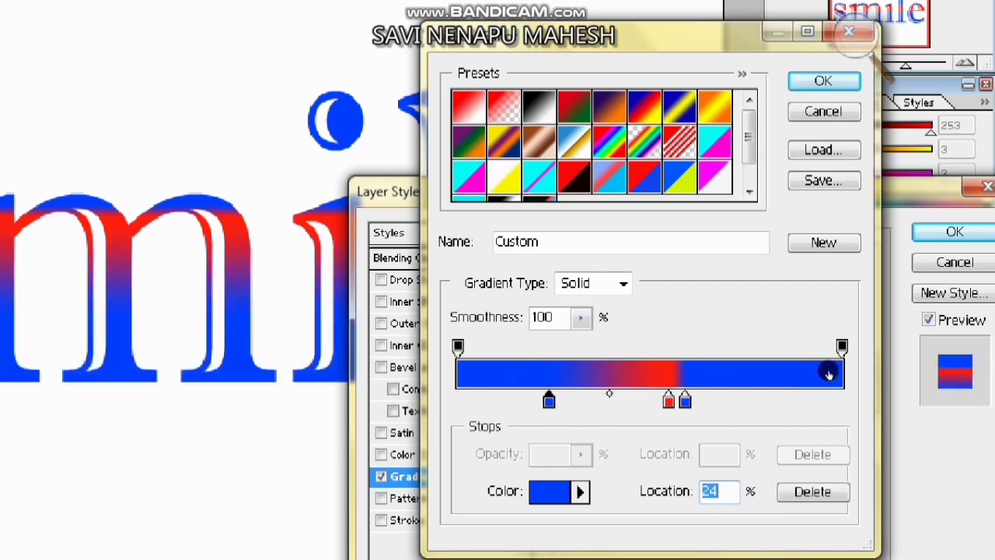
left_click_drag(799, 377, 850, 371)
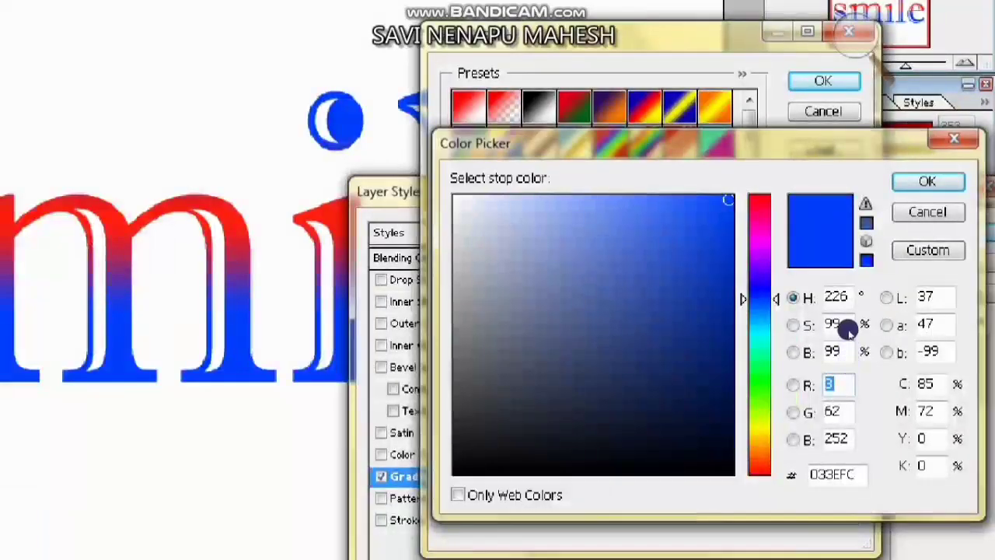
key("Return")
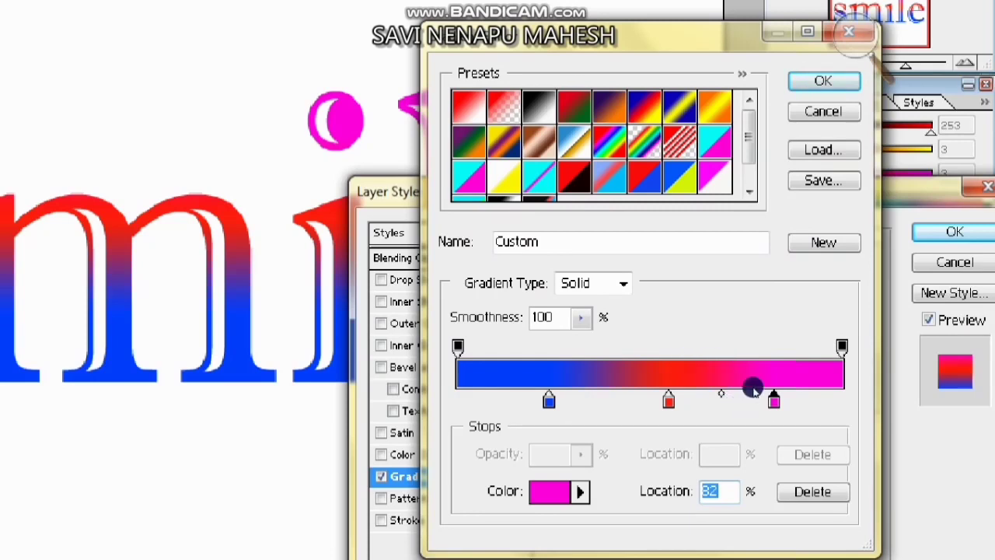
- Recolour the middle gradient stop to magenta FC03DC and move it to the 51% location
left_click(549, 400)
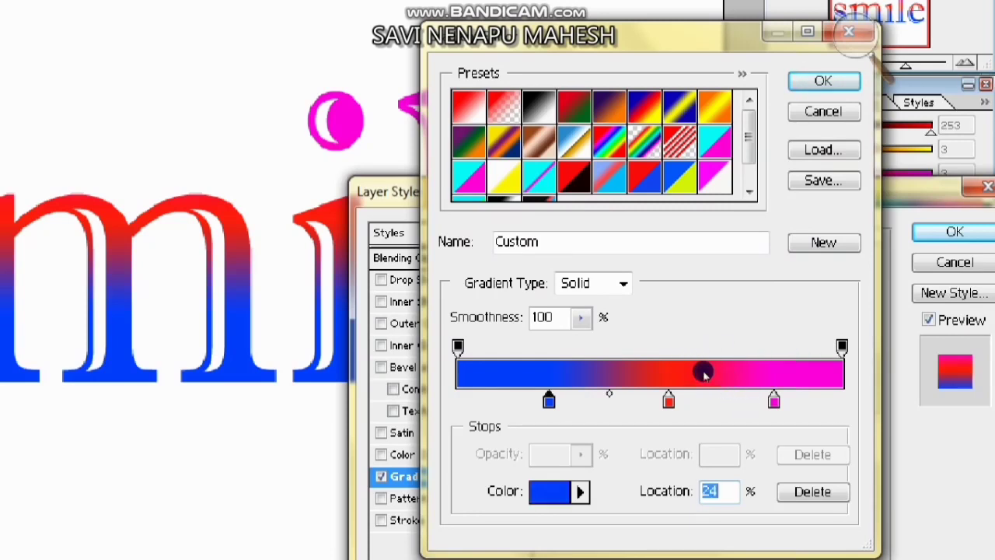
left_click(668, 401)
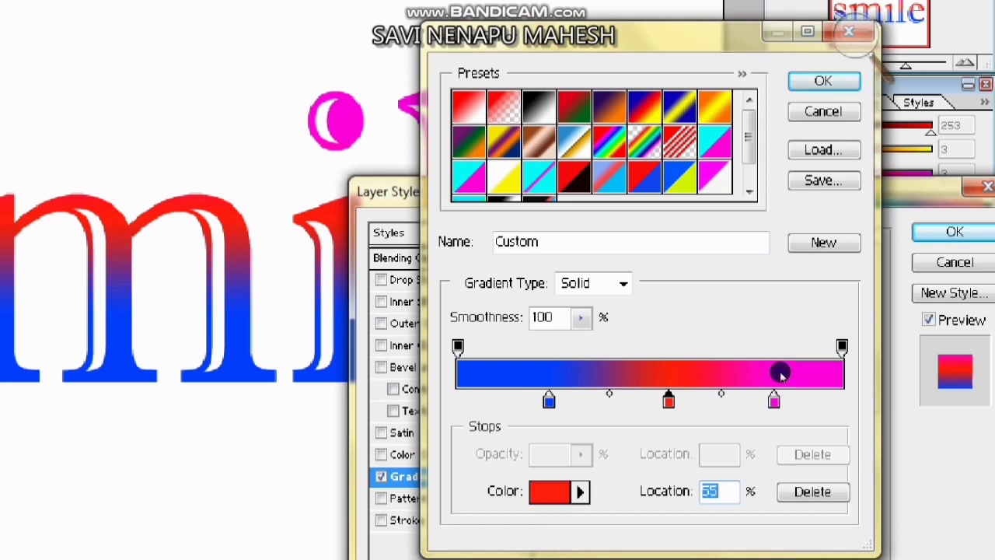
left_click(869, 355)
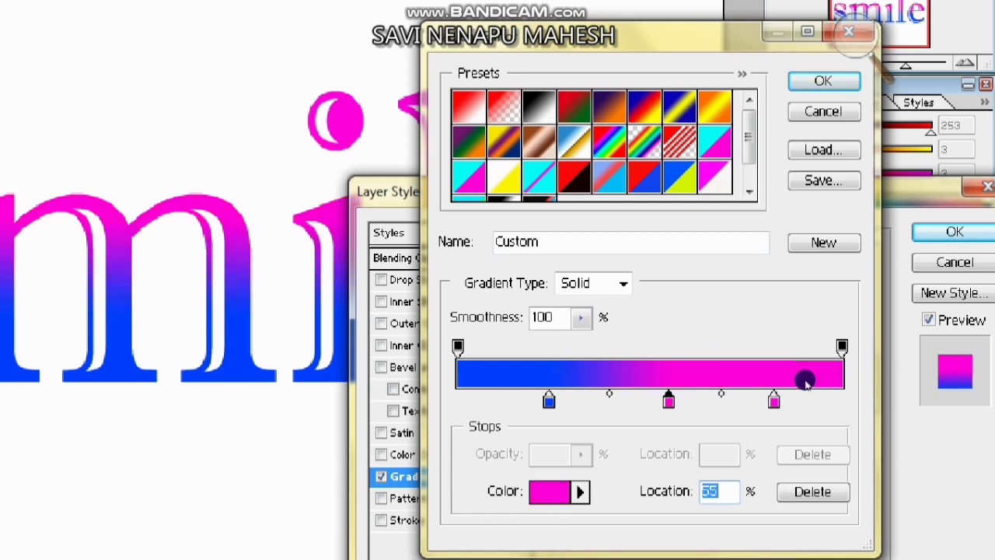
mouse_move(668, 401)
left_mouse_down()
mouse_move(636, 401)
mouse_move(652, 400)
left_mouse_up()
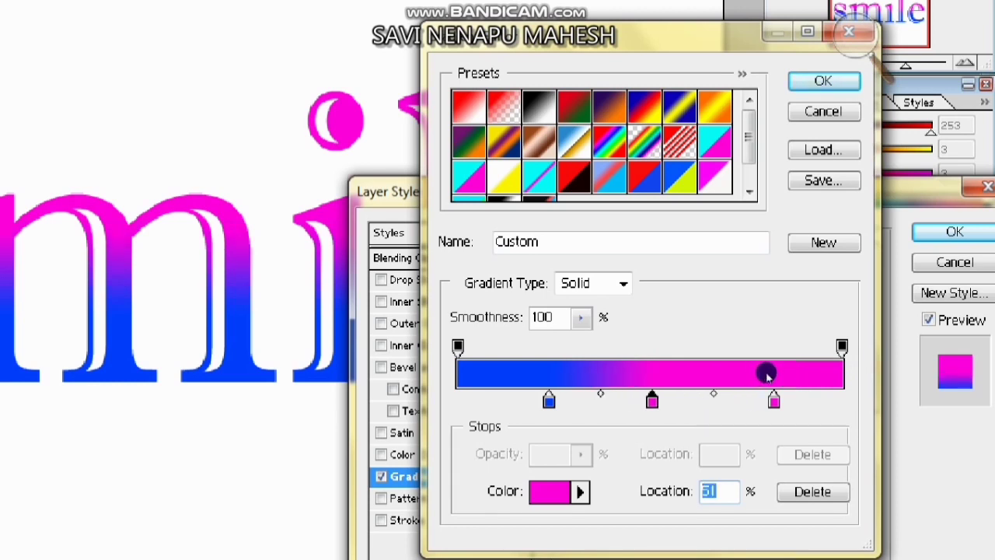
- Change the middle gradient stop's colour to red and apply the Gradient Overlay to the text
left_click(549, 491)
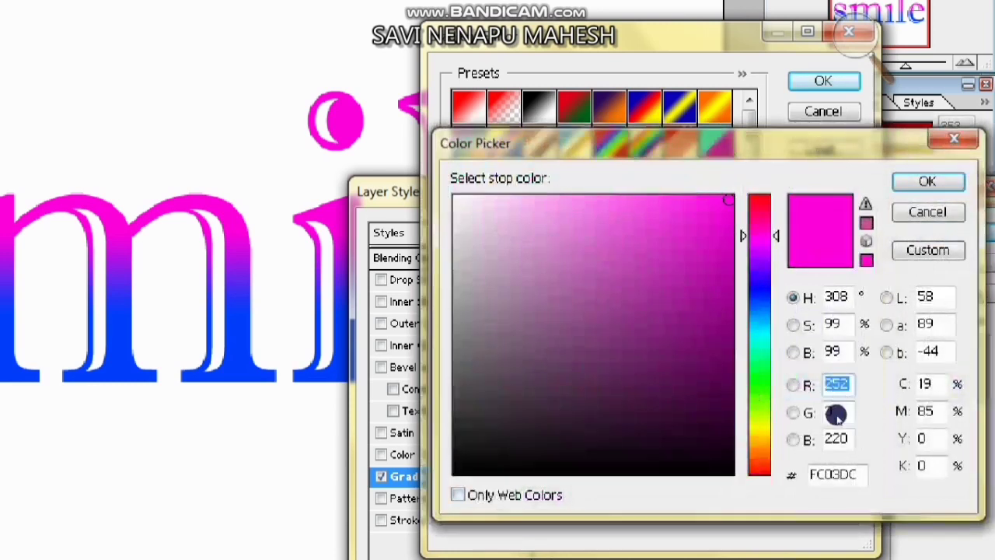
left_click(760, 469)
left_click(928, 181)
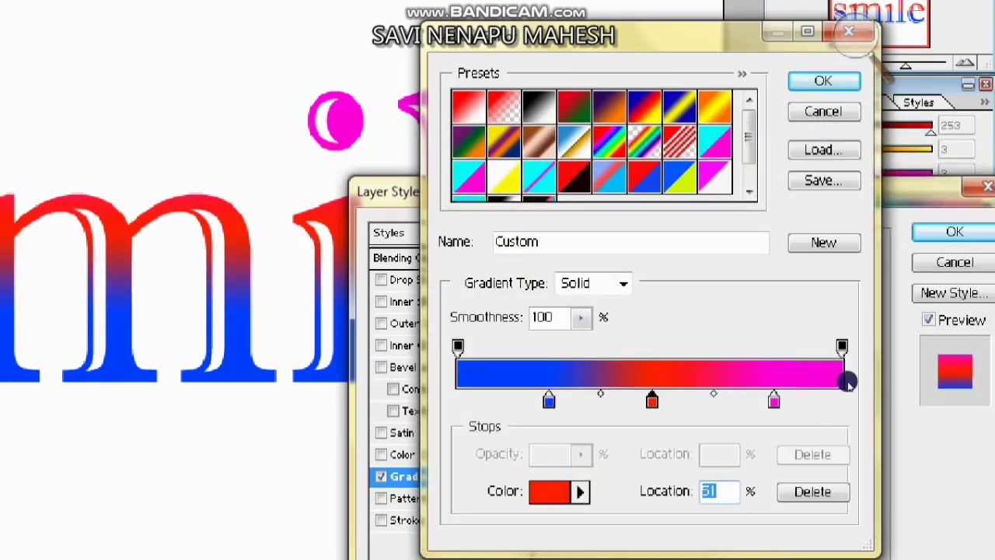
scroll(735, 235, "down", 1)
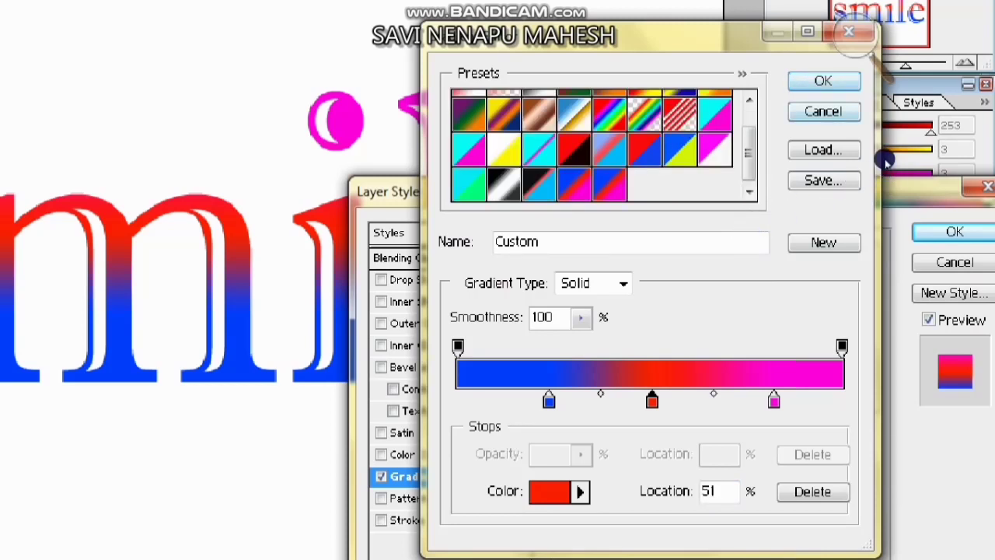
left_click(824, 81)
left_click(955, 232)
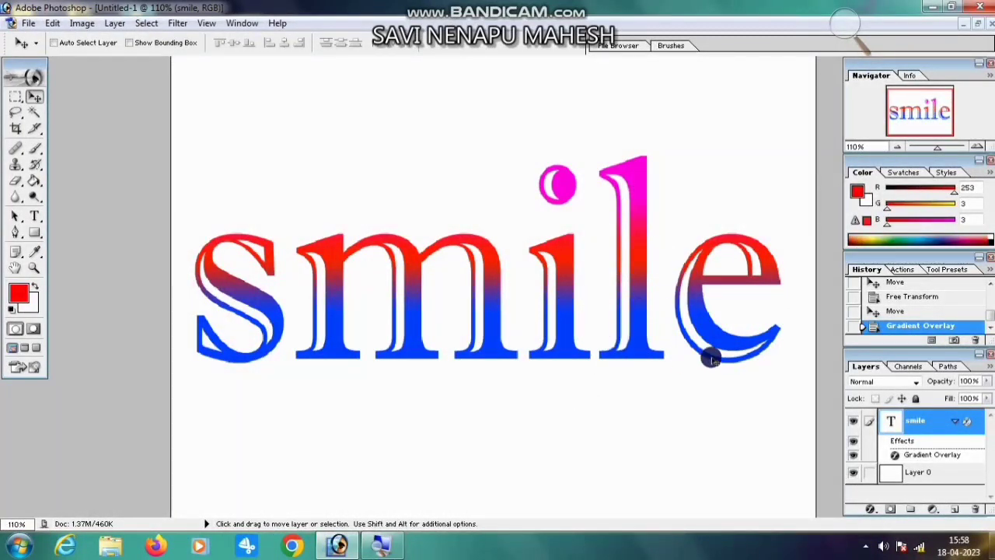
- Reopen the "smile" layer's Gradient Overlay and try to save its blue-red-magenta gradient as a new preset named Custom
left_click(870, 508)
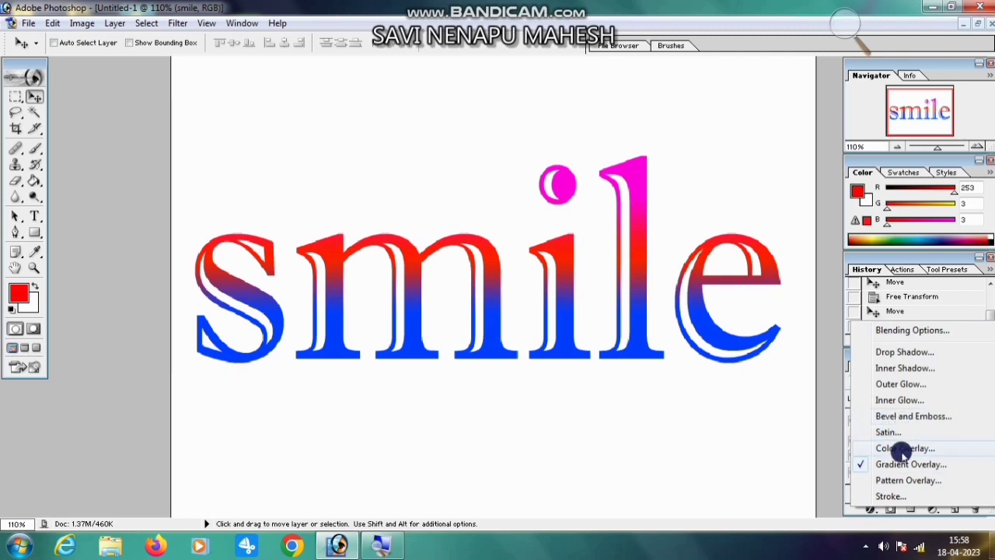
left_click(833, 462)
left_click(704, 327)
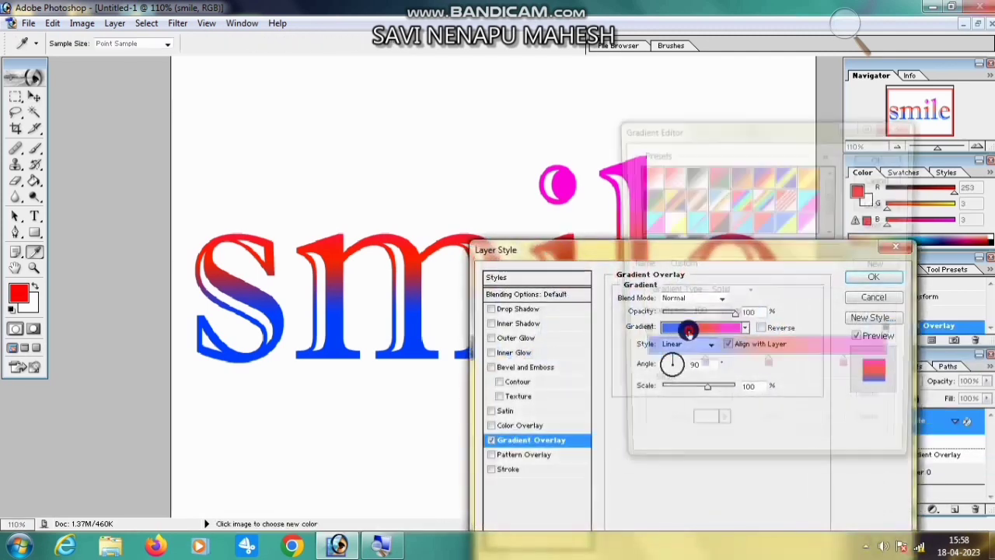
left_click(688, 335)
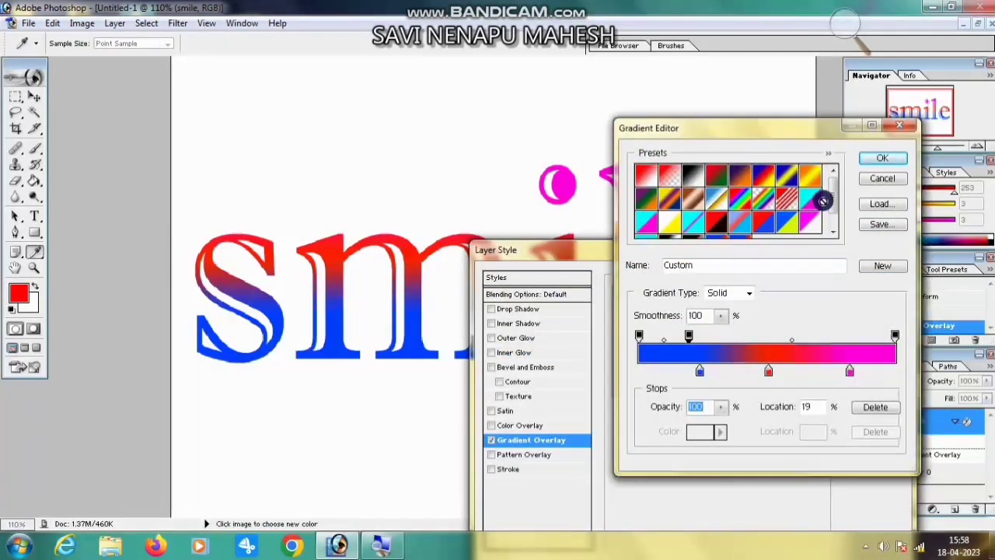
left_click_drag(832, 198, 829, 215)
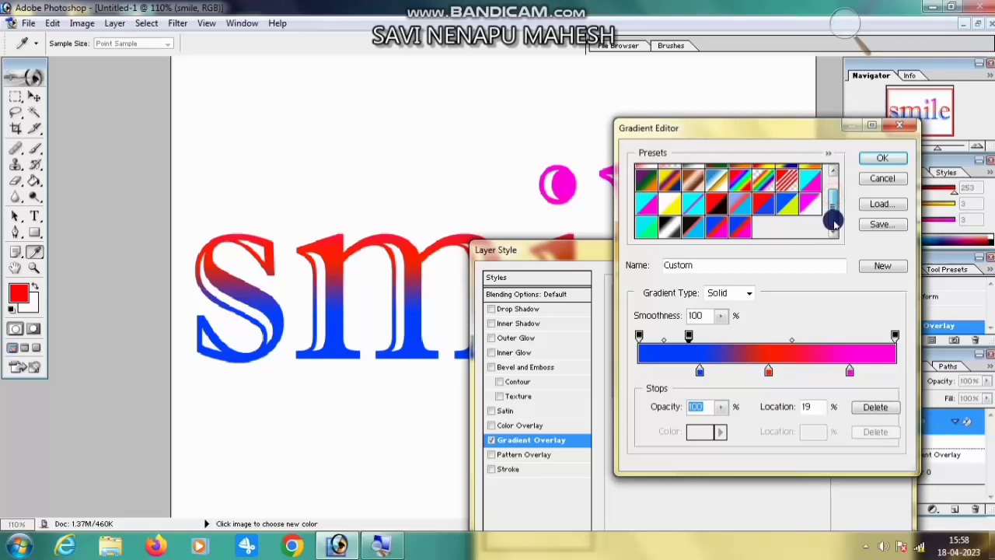
left_click(754, 227)
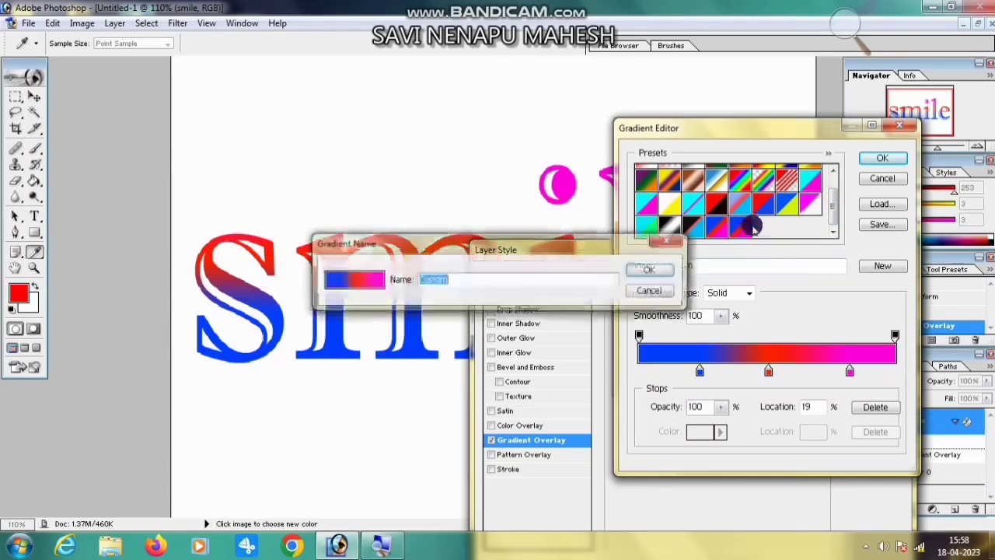
left_click(666, 267)
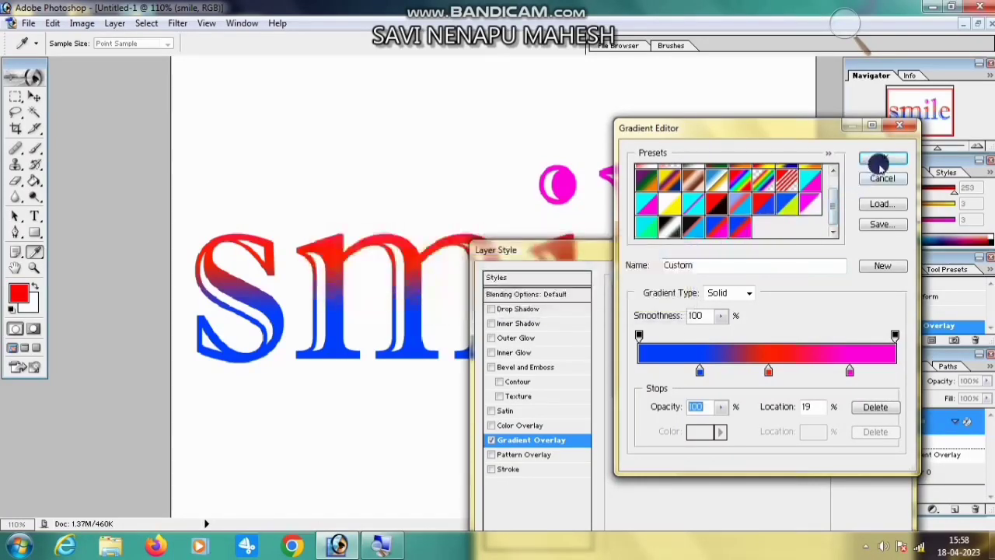
left_click(881, 159)
- Increase the Gradient Overlay's scale to 150% while keeping the text in view
left_click_drag(704, 249, 782, 156)
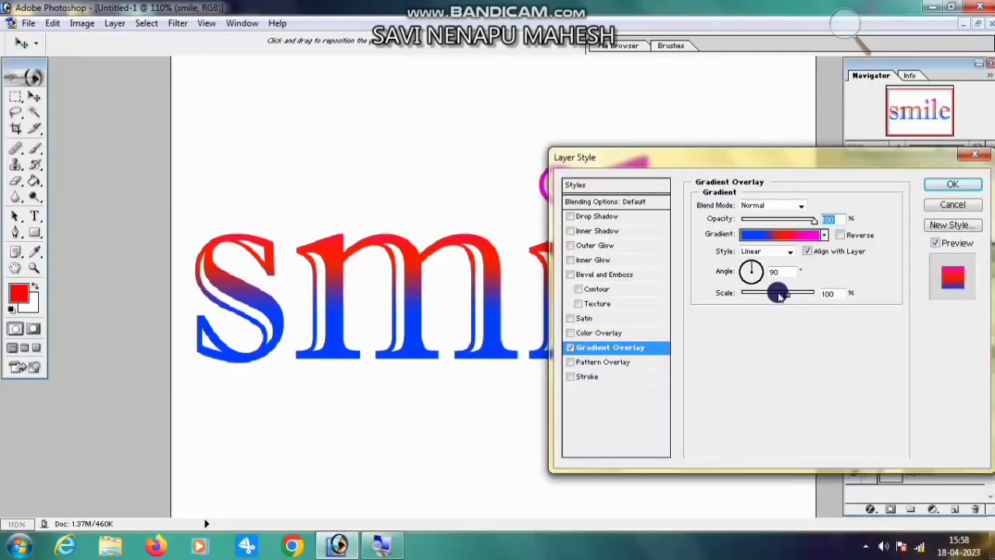
left_click_drag(760, 296, 823, 299)
left_click_drag(754, 158, 772, 282)
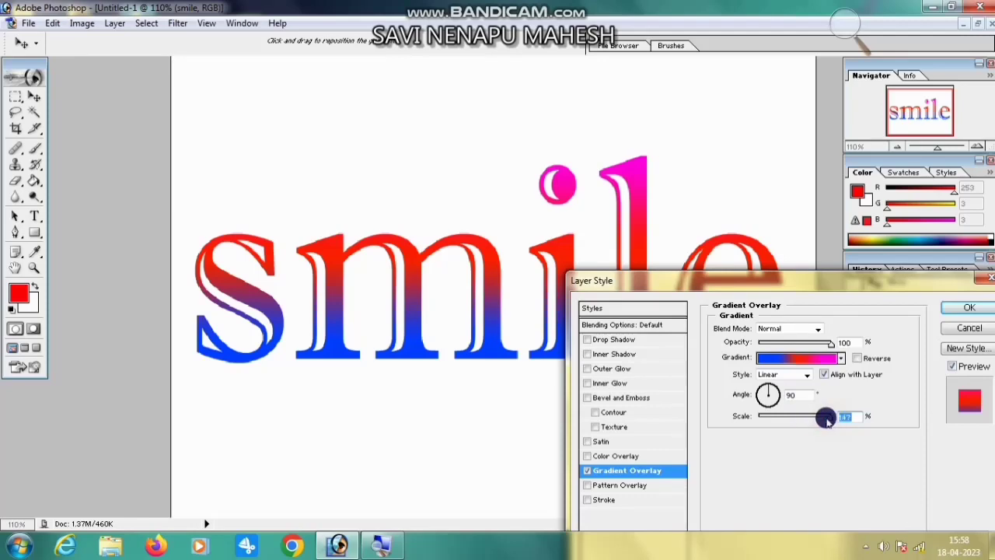
left_click_drag(828, 420, 849, 420)
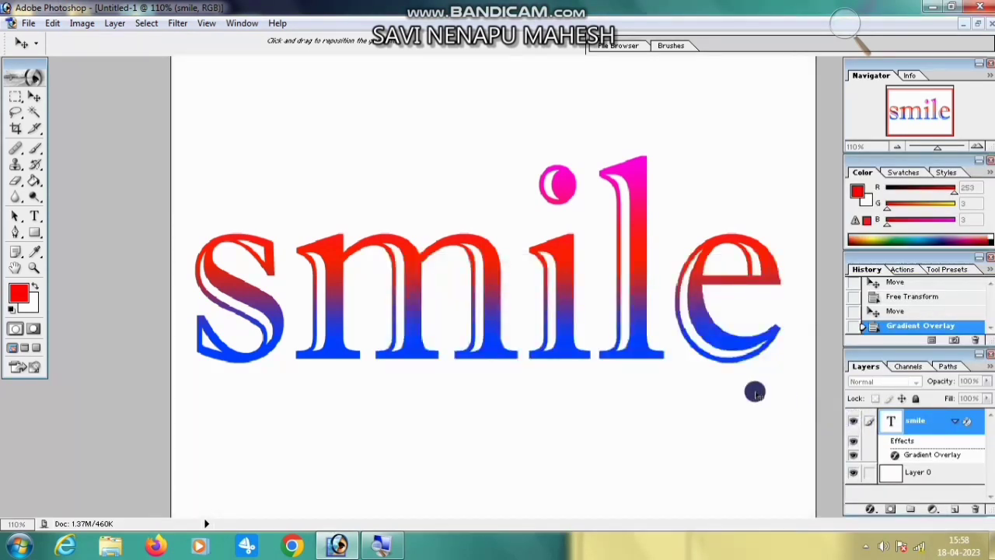
- Set the Gradient Overlay's angle to 30° and uncover the whole word to check the colours
left_click_drag(823, 190, 790, 192)
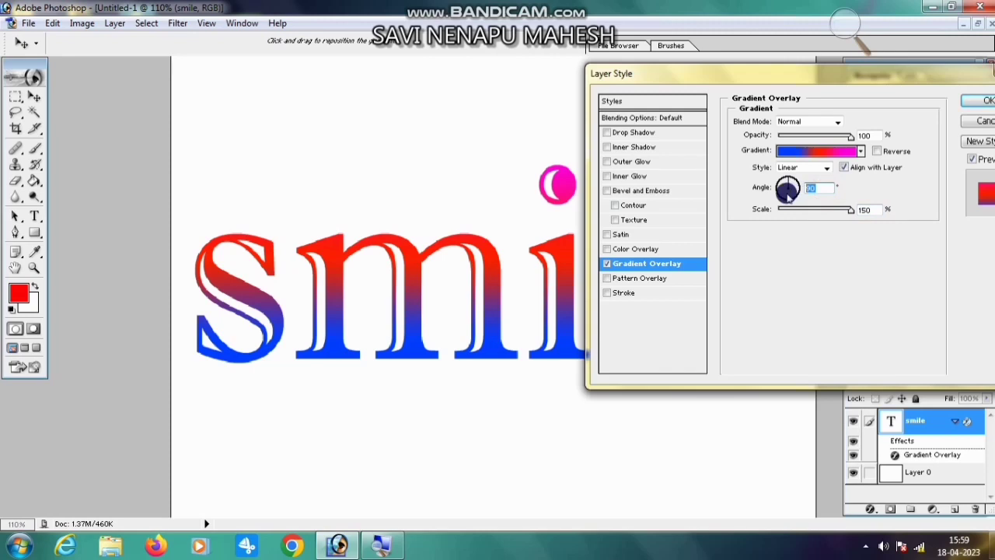
type("3")
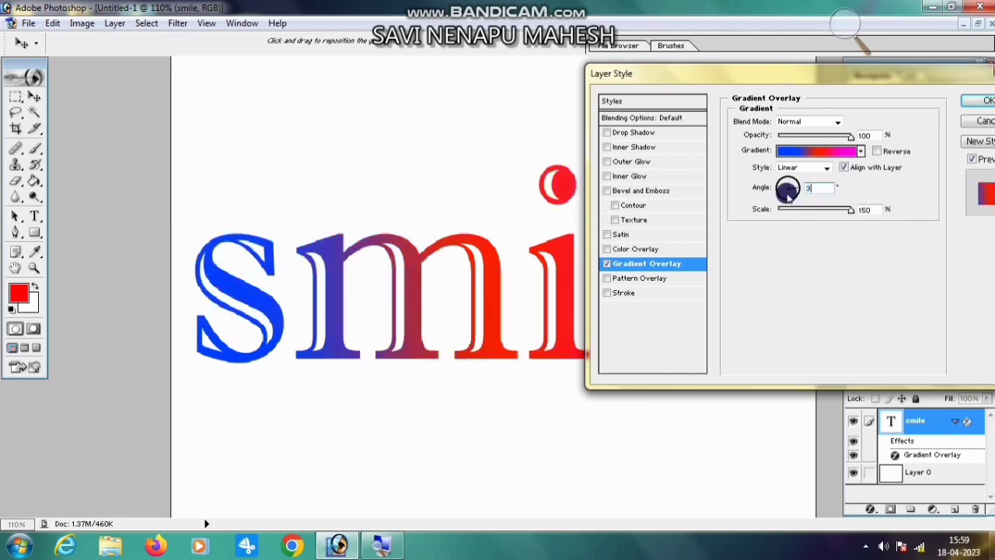
type("0")
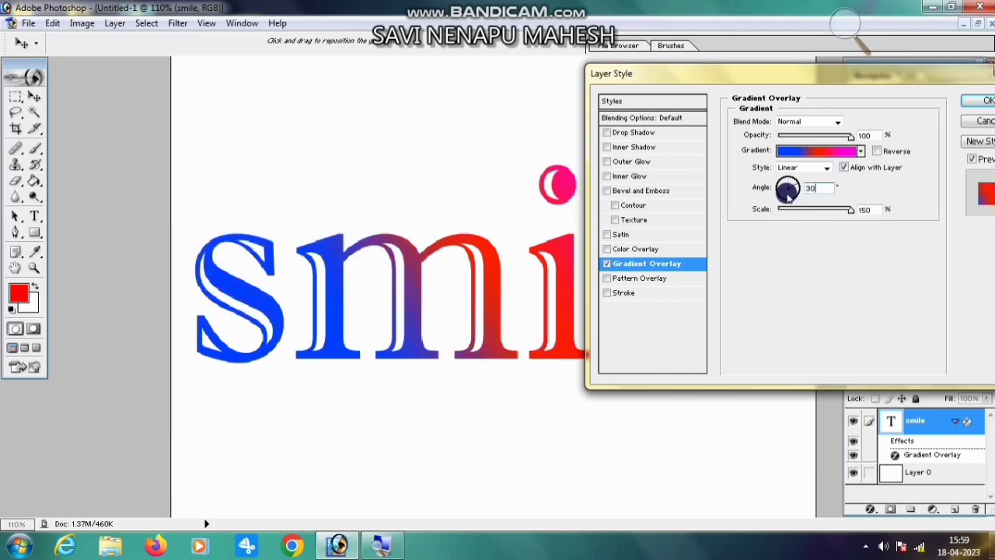
left_click_drag(779, 76, 726, 389)
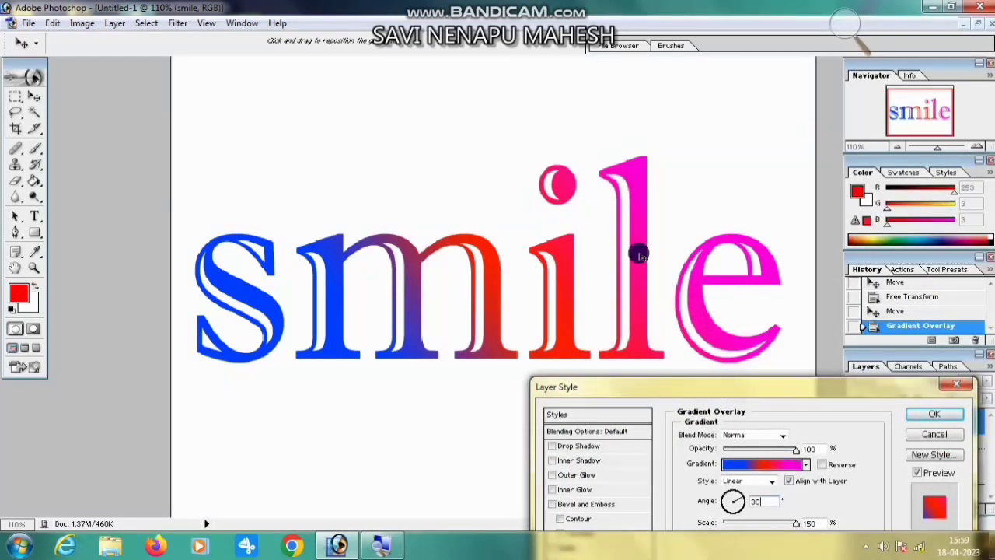
left_click_drag(720, 386, 728, 261)
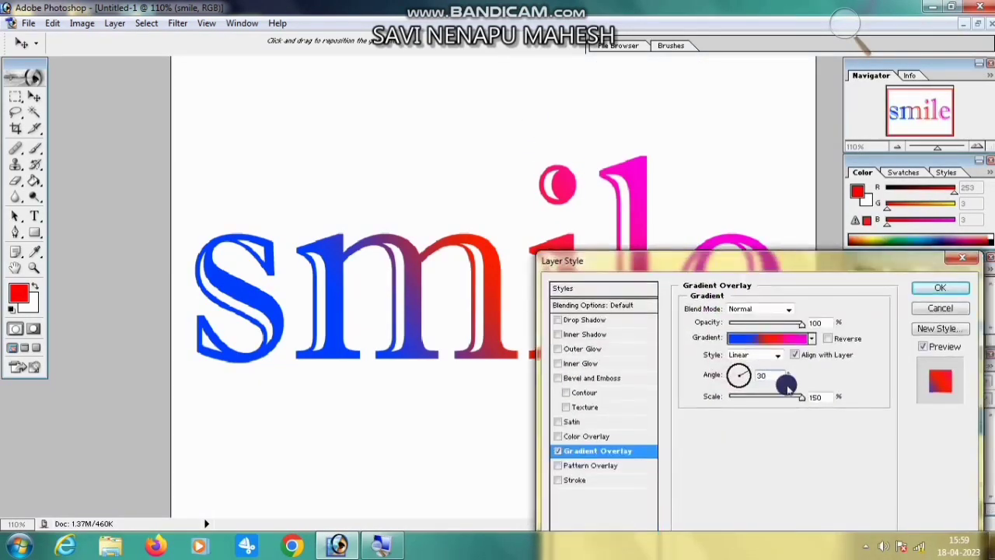
- Set the Gradient Overlay's angle to 120° and apply the effect to the "smile" text
left_click_drag(778, 376, 723, 381)
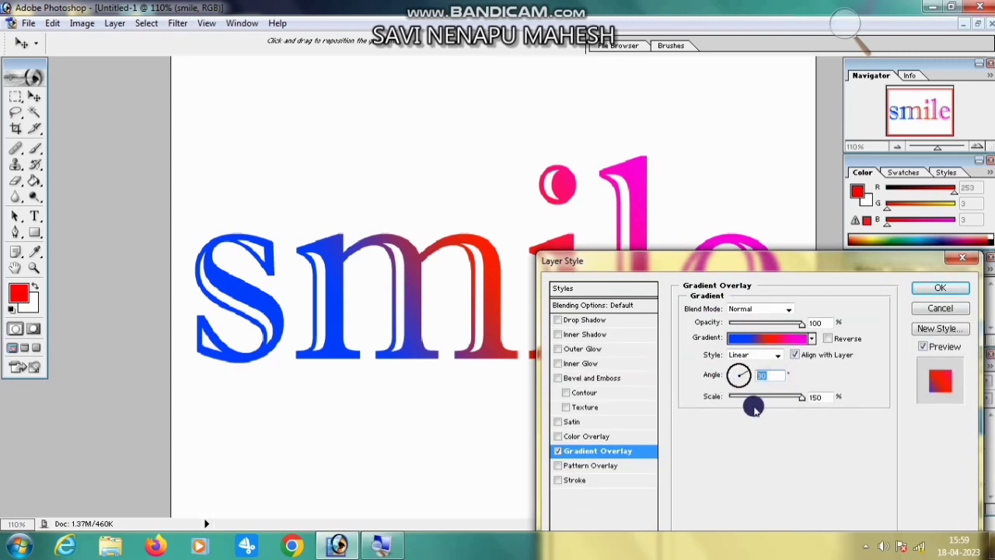
type("120")
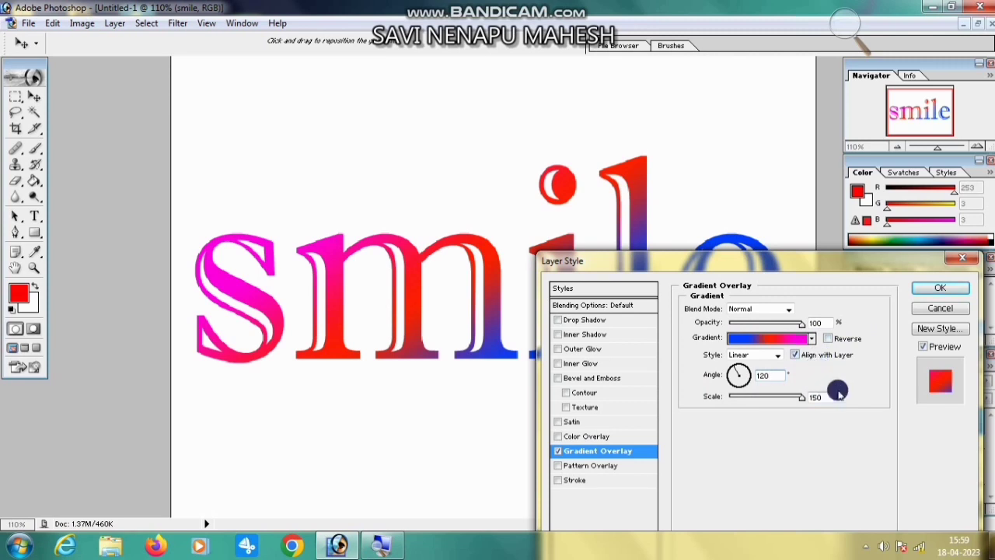
left_click(938, 291)
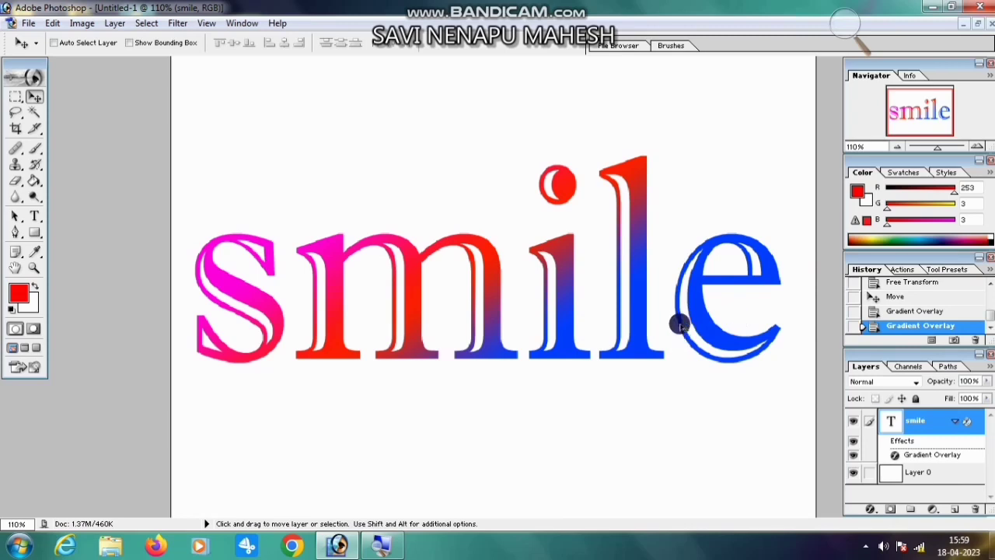
left_click_drag(557, 275, 578, 218)
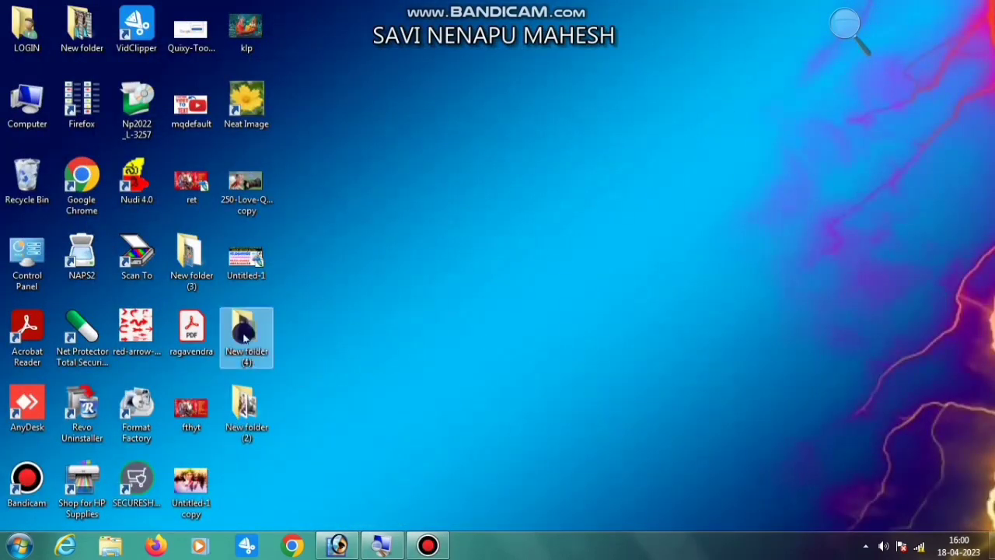
- Open images (1).jpg from New folder (2) on the desktop in Photoshop and centre its window in the workspace
double_click(250, 406)
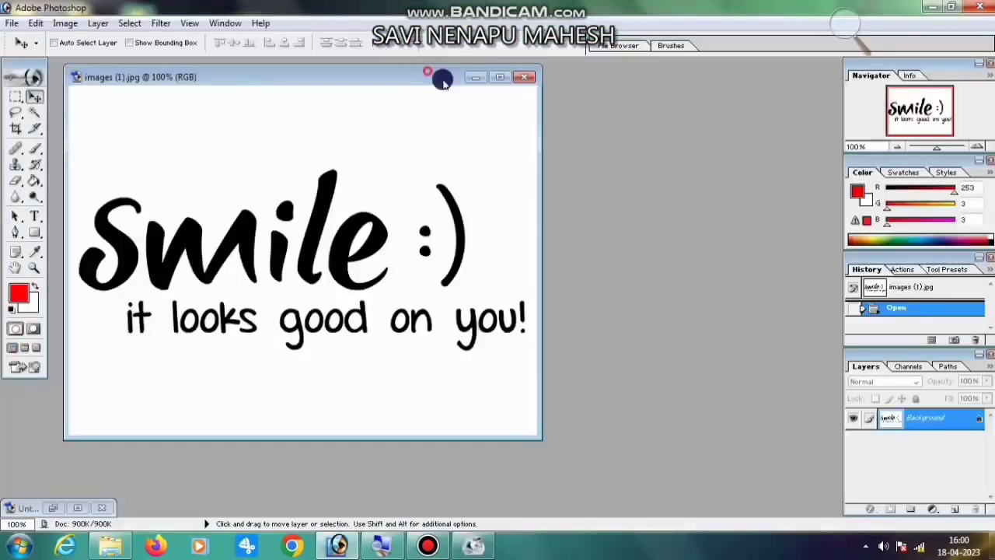
left_click_drag(442, 81, 692, 92)
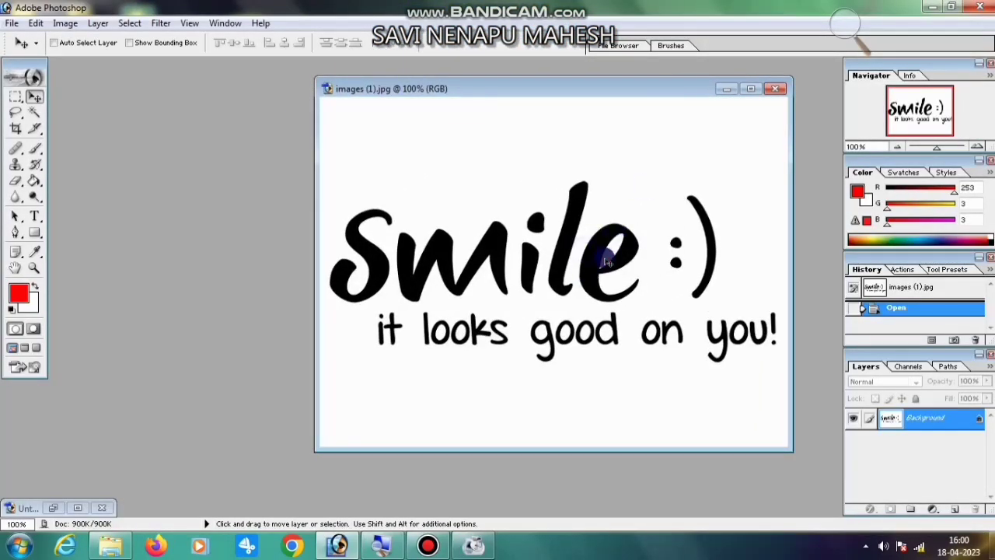
- Create a blank document and paste a copy of the entire images (1).jpg picture into it
key("ctrl+n")
left_click(616, 187)
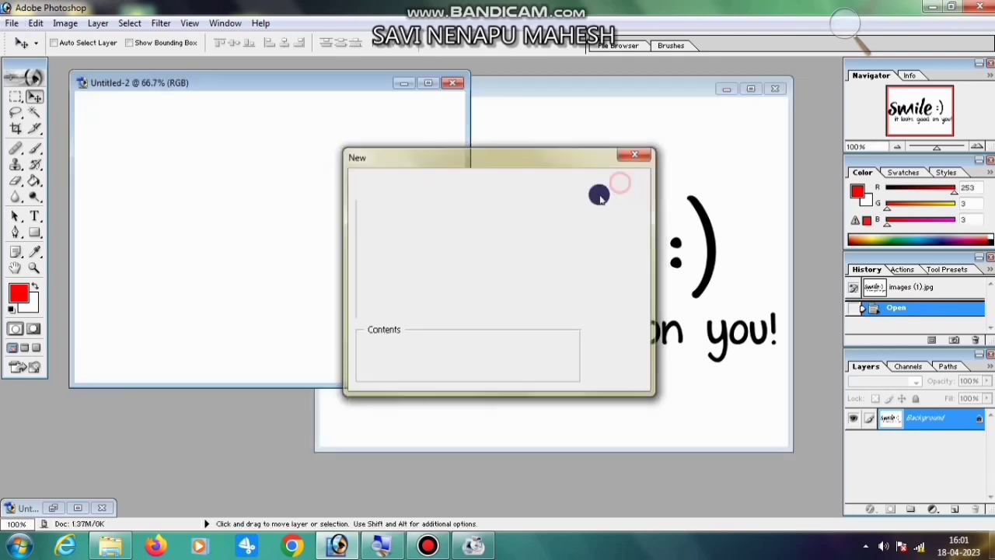
left_click(600, 224)
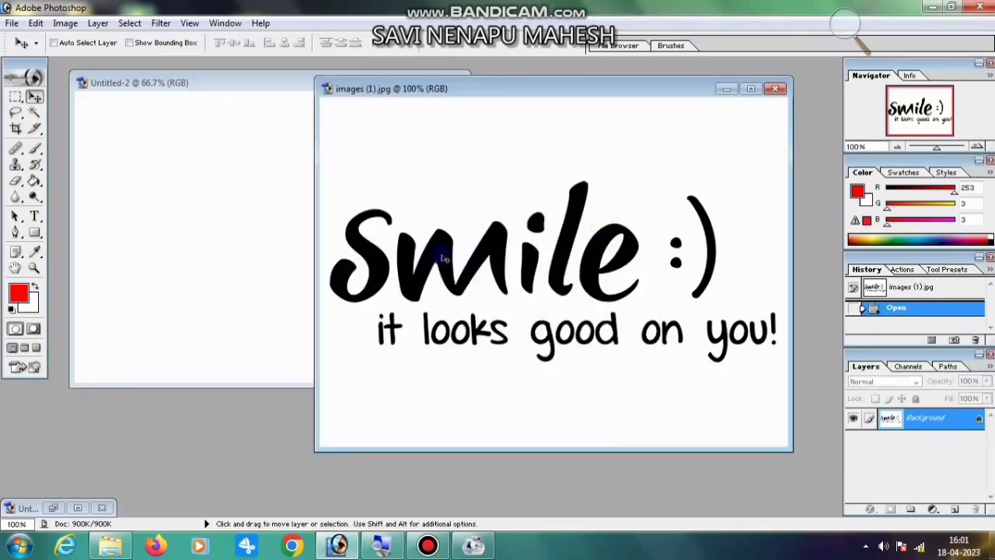
key("ctrl+a")
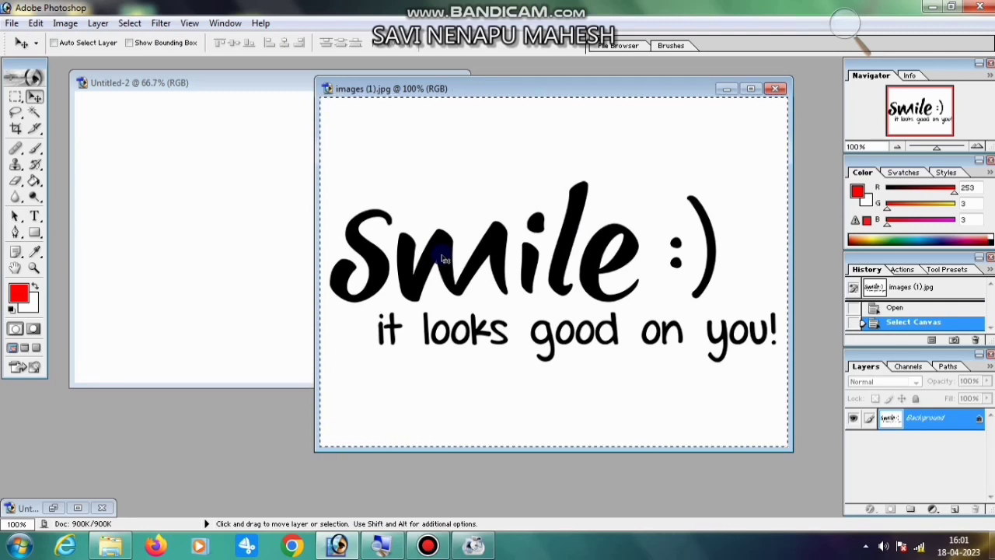
key("ctrl+c")
key("ctrl+v")
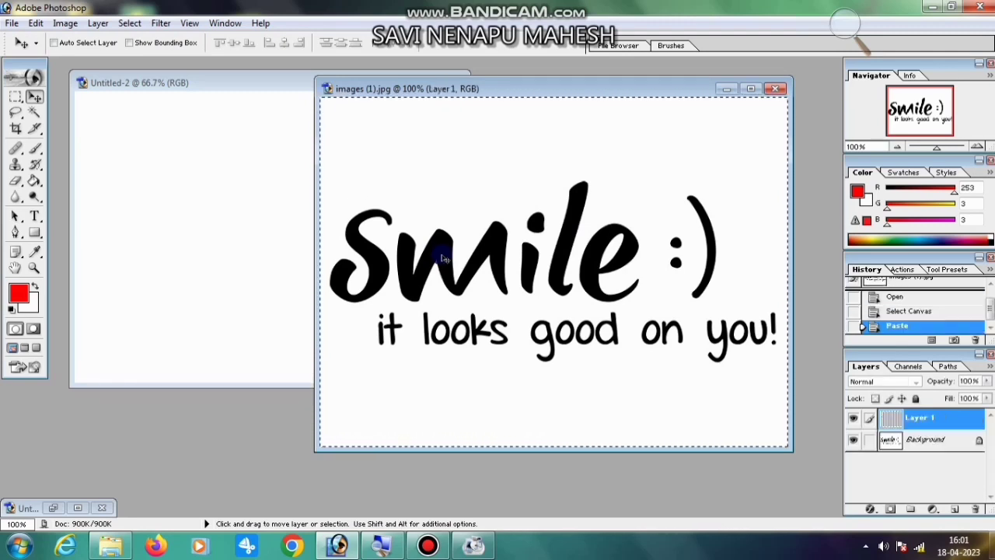
left_click(203, 222)
key("ctrl+v")
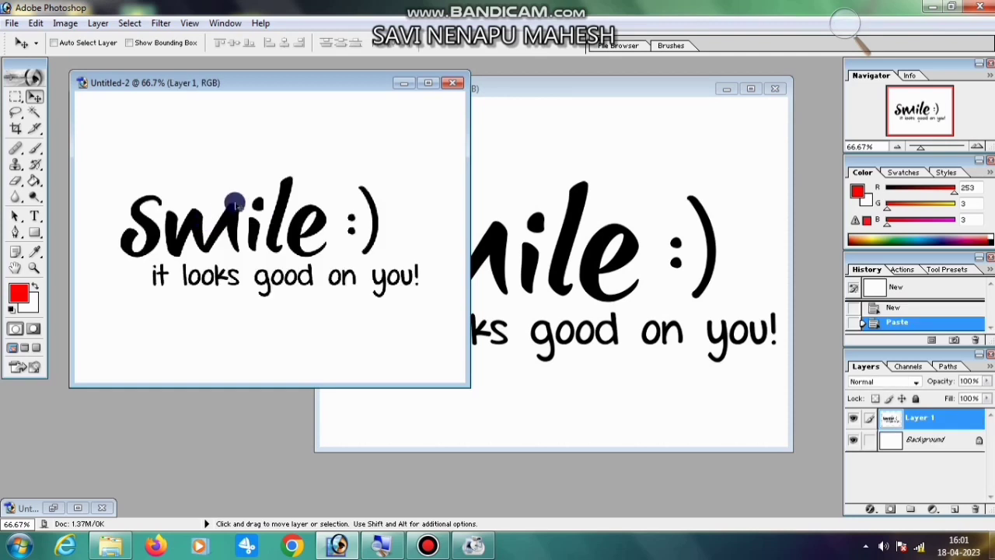
- Close images (1).jpg without saving and maximize the new document's window
left_click(774, 89)
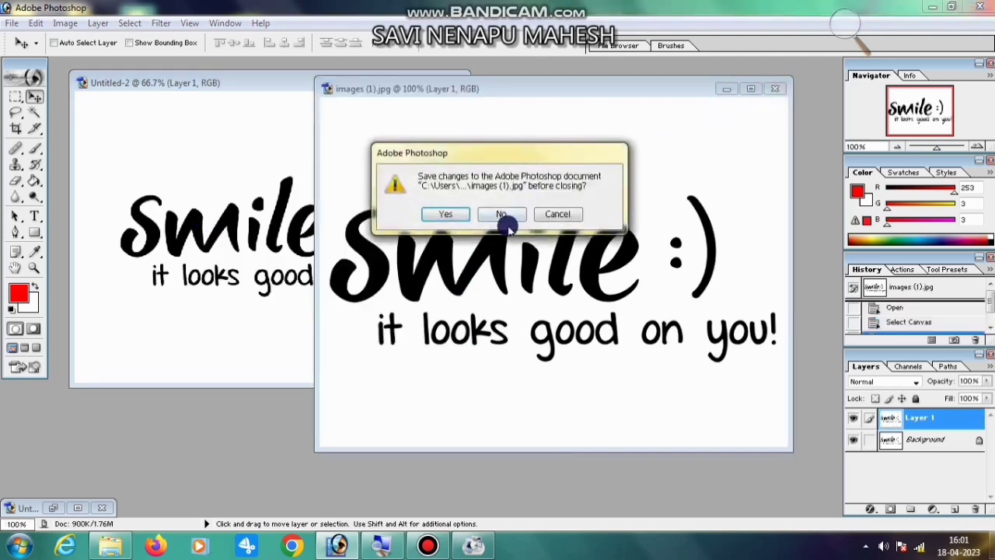
left_click(504, 213)
left_click(432, 83)
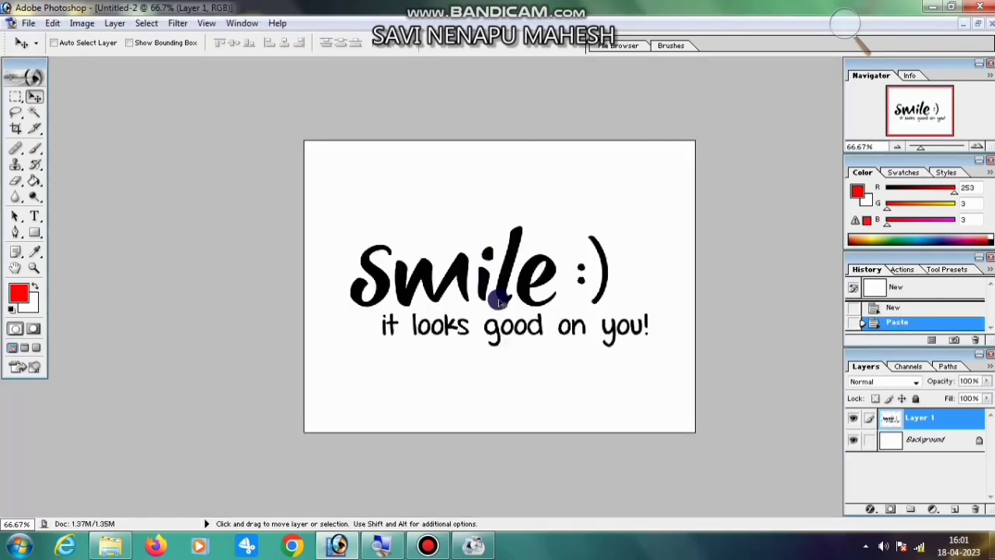
- Enlarge the pasted picture proportionally with Free Transform so it nearly fills the canvas
key("ctrl+t")
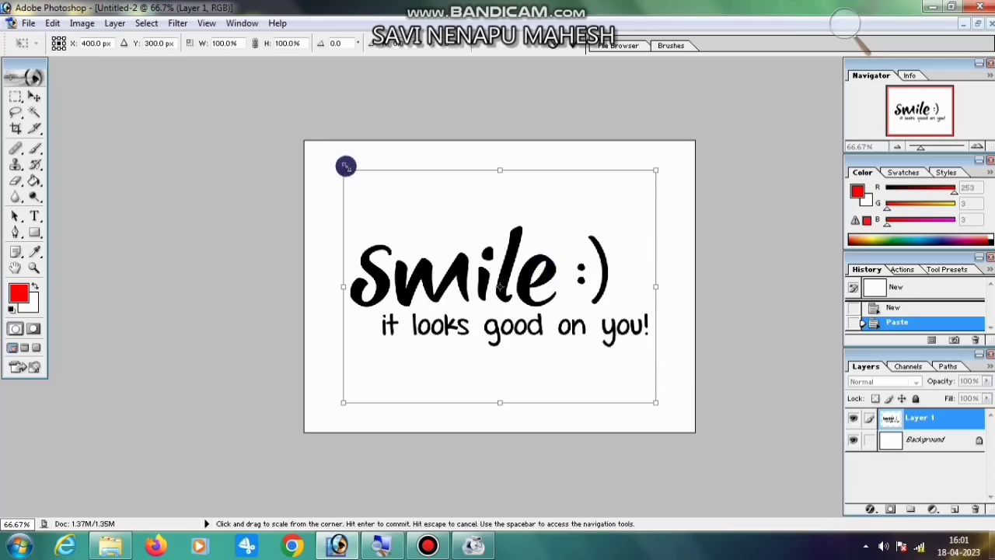
left_click_drag(341, 167, 310, 146)
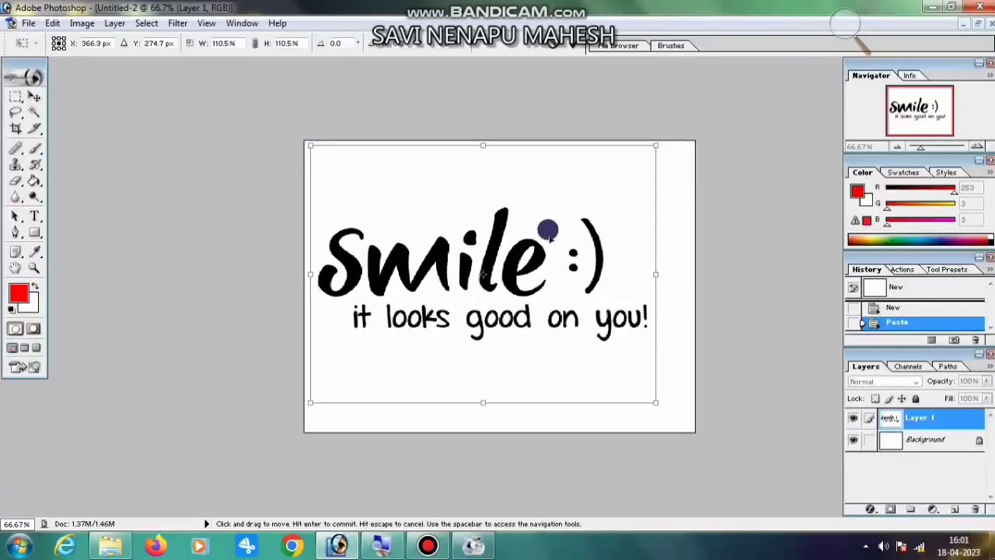
left_click_drag(658, 404, 690, 444)
key("Return")
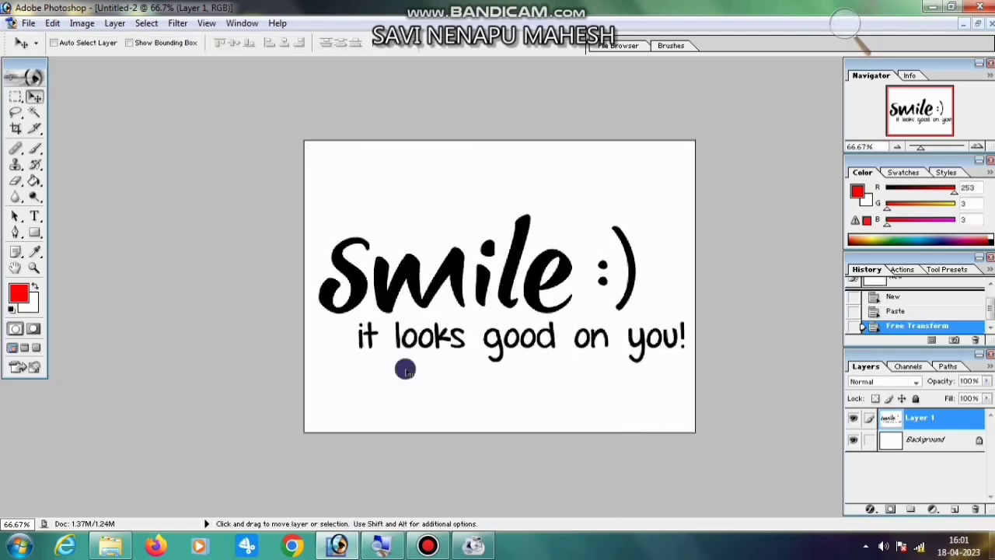
- Delete the white background around the lettering with the Magic Wand at tolerance 32 and clear the selection
left_click(34, 112)
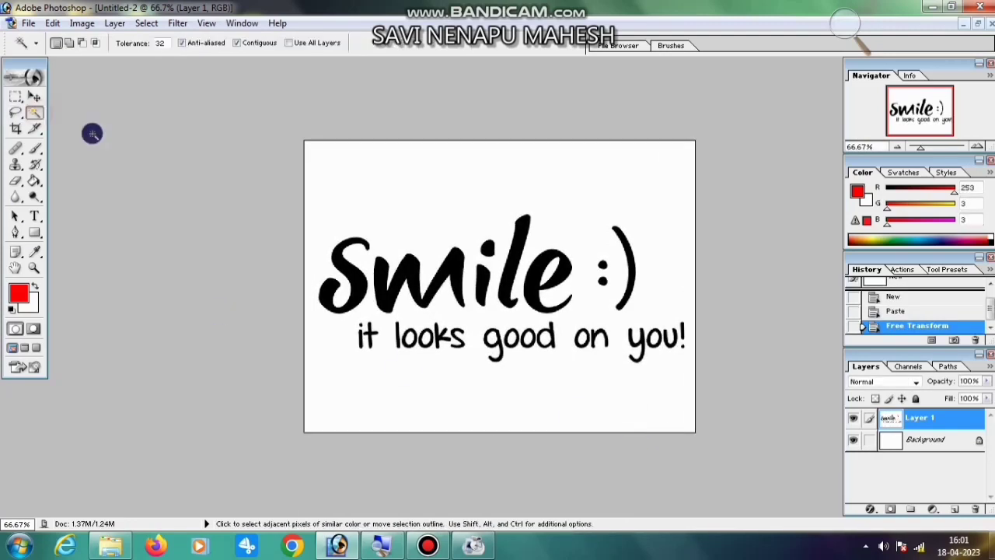
left_click(397, 205)
key("Delete")
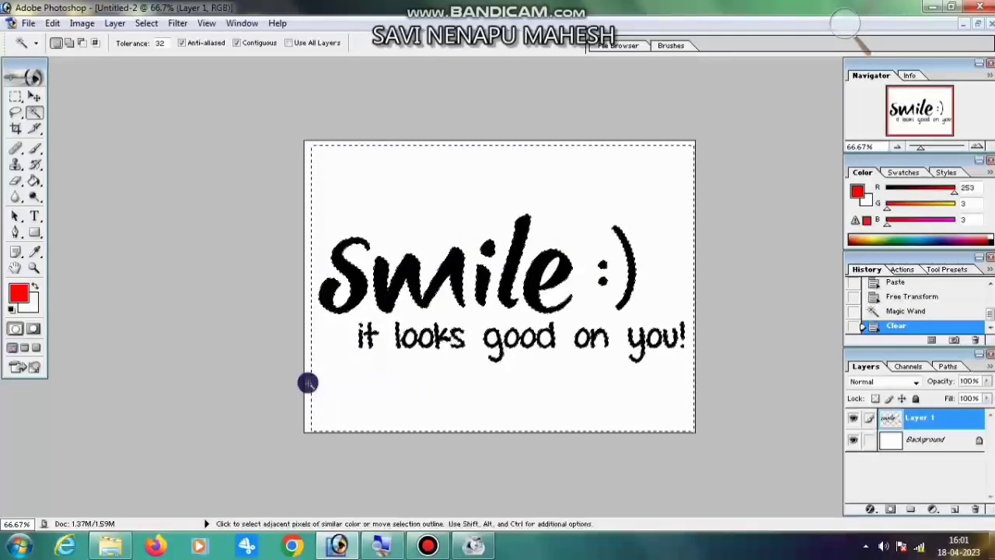
key("ctrl+d")
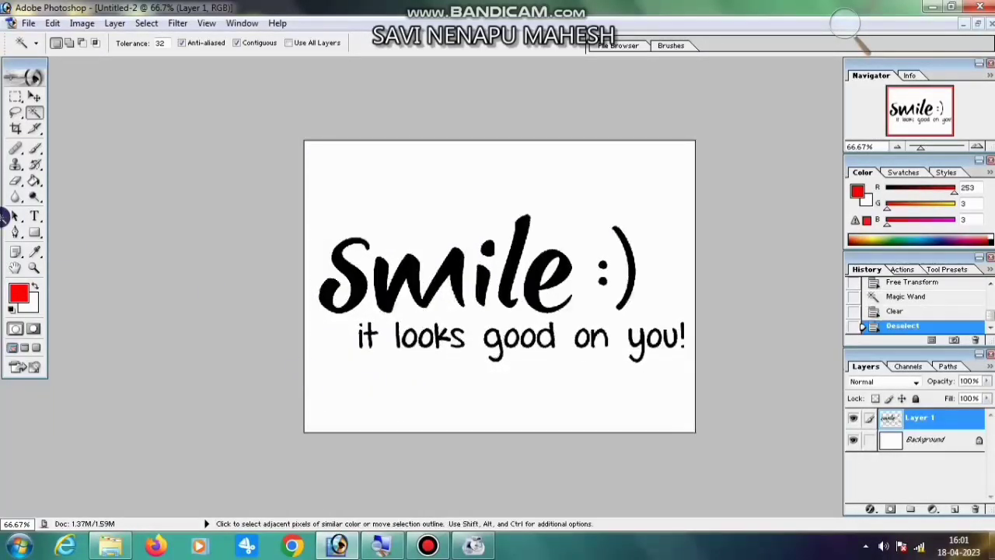
- Delete the white areas inside both o's of "looks" and inside the g and first o of "good" with the Magic Wand
left_click(34, 267)
left_click(424, 344)
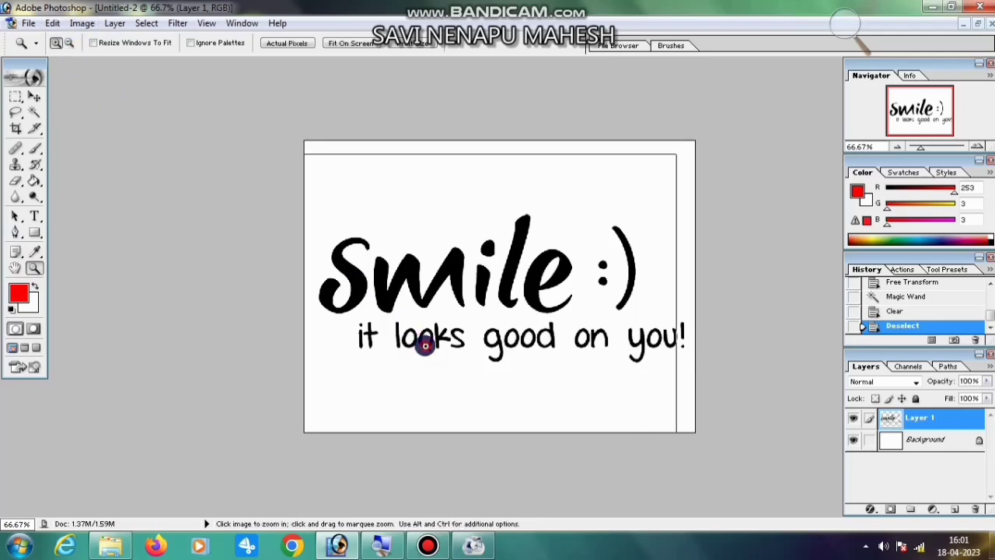
left_click(422, 345)
left_click(390, 359)
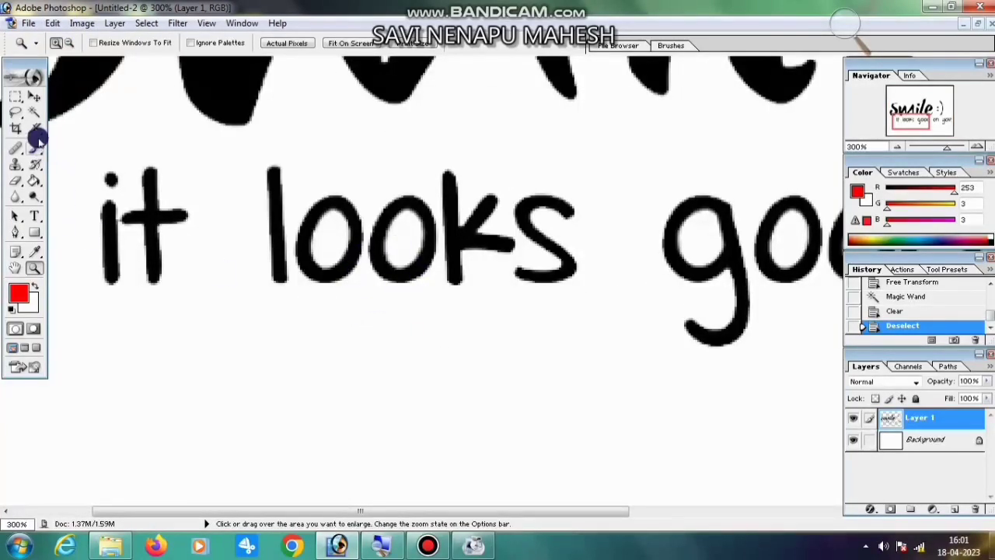
left_click(34, 112)
left_click(327, 246)
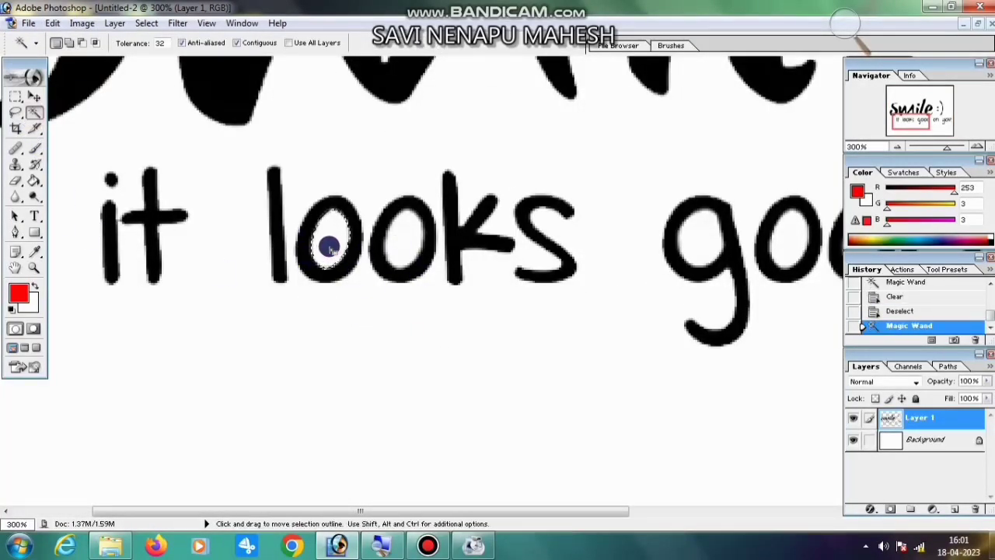
left_click(402, 247, "shift")
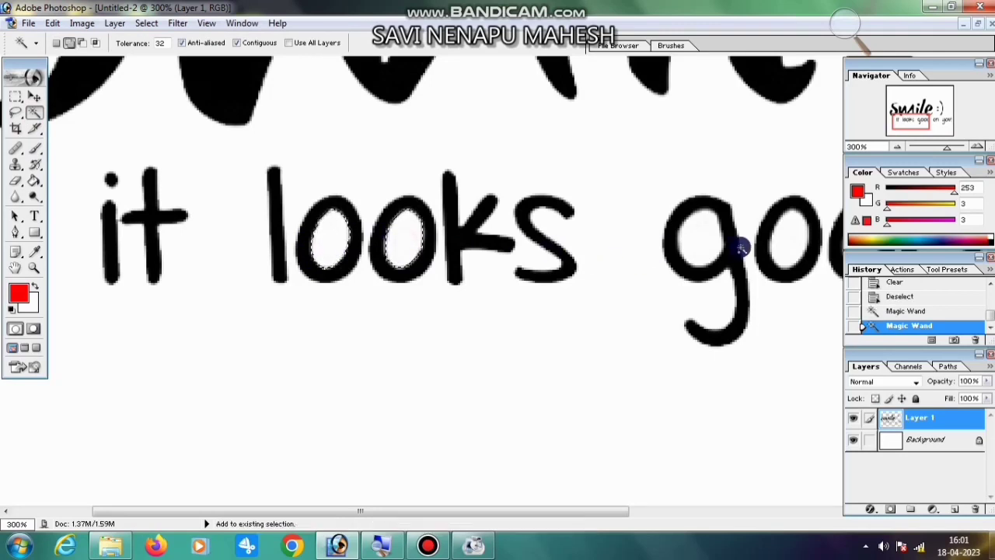
left_click(708, 242, "shift")
left_click(781, 243, "shift")
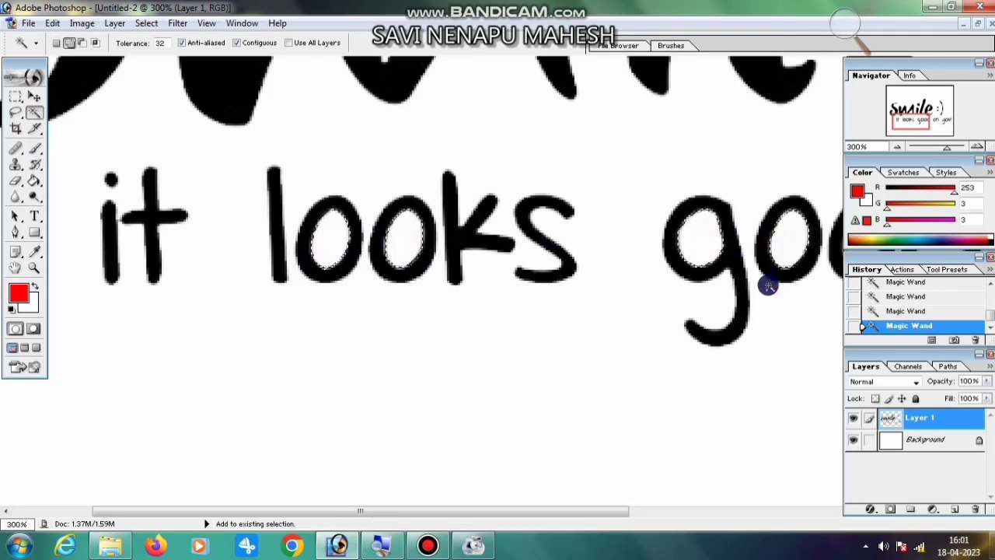
key("Delete")
- Delete the white areas inside the second o and d of "good" and inside the o's of "on" and "you"
left_click_drag(693, 318, 78, 311)
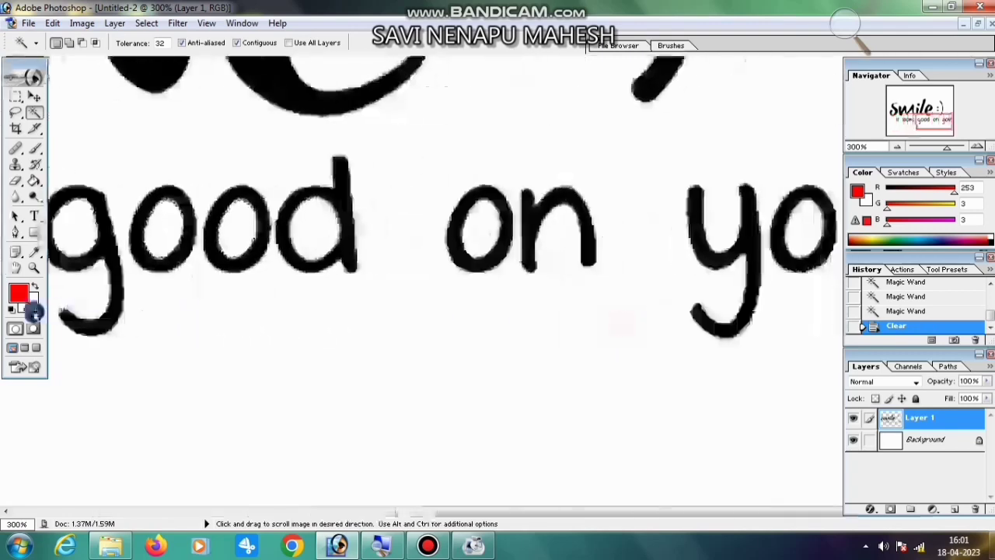
left_click(238, 224, "shift")
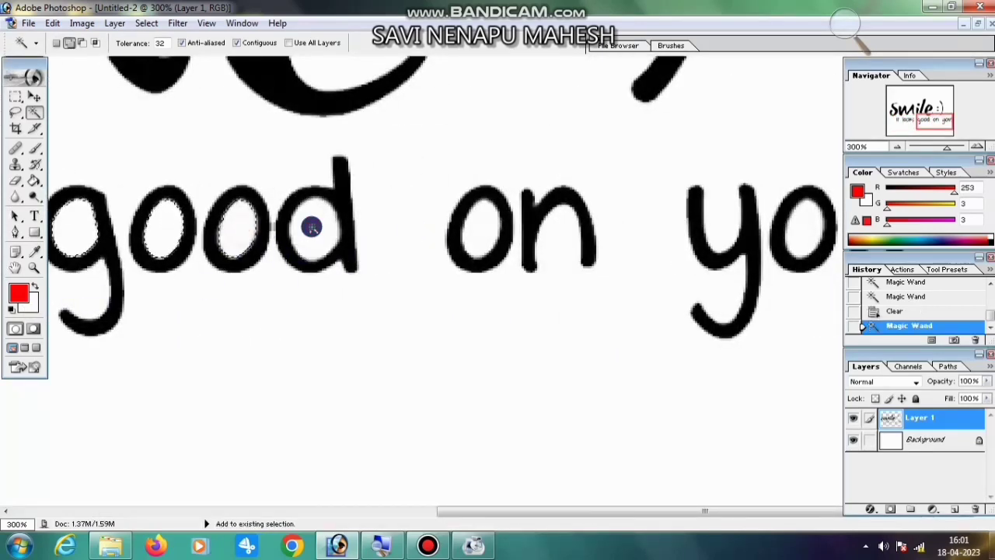
left_click(311, 224, "shift")
left_click(475, 231, "shift")
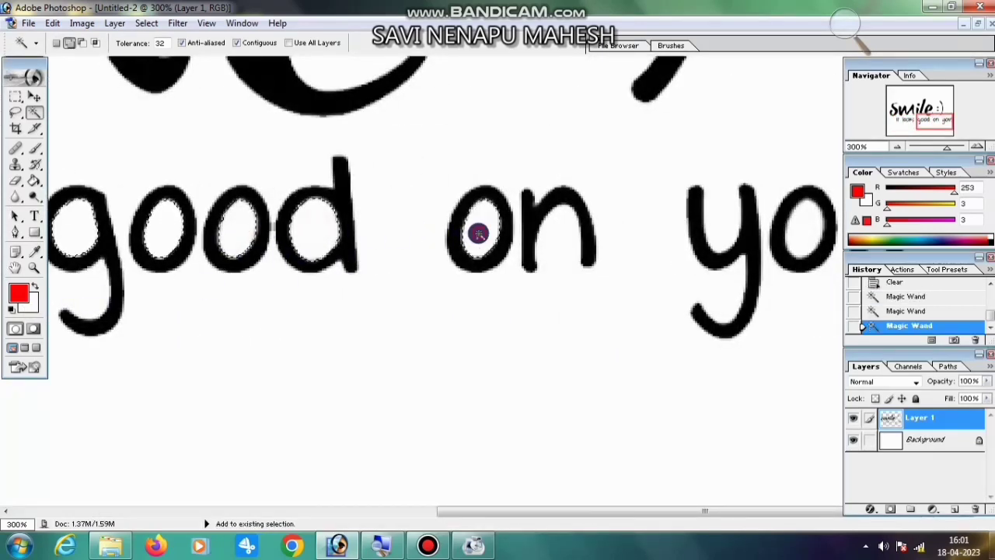
left_click(799, 242, "shift")
key("Delete")
- Delete the white area inside the e of "smile" and clear the selection
scroll(614, 242, "up", 4)
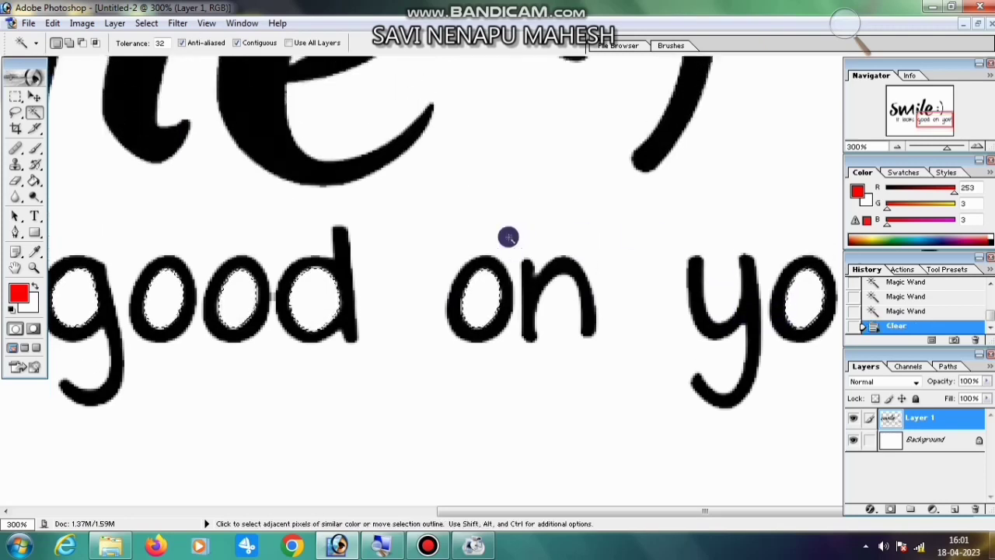
scroll(323, 178, "up", 1)
left_click(351, 129)
key("Delete")
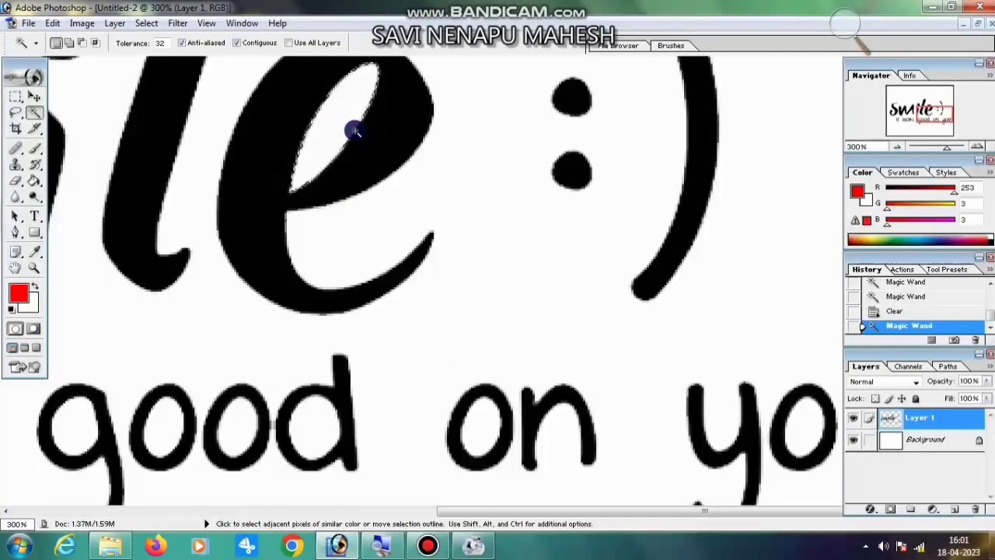
key("ctrl+d")
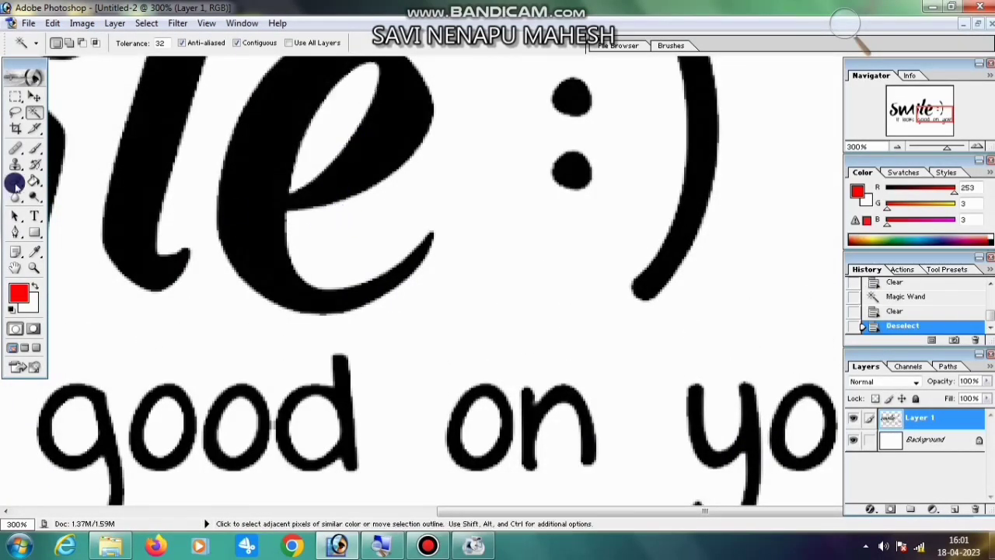
- Move the cut-out lettering slightly up and centre it horizontally on the canvas
left_click(35, 268)
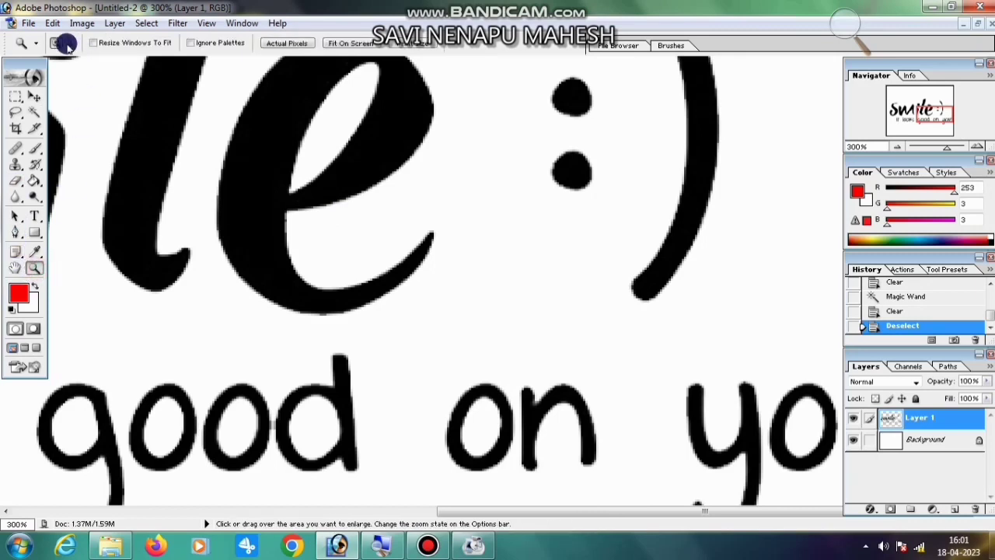
left_click(68, 44)
left_click(432, 230)
left_click(432, 231)
left_click(432, 232)
left_click(432, 232)
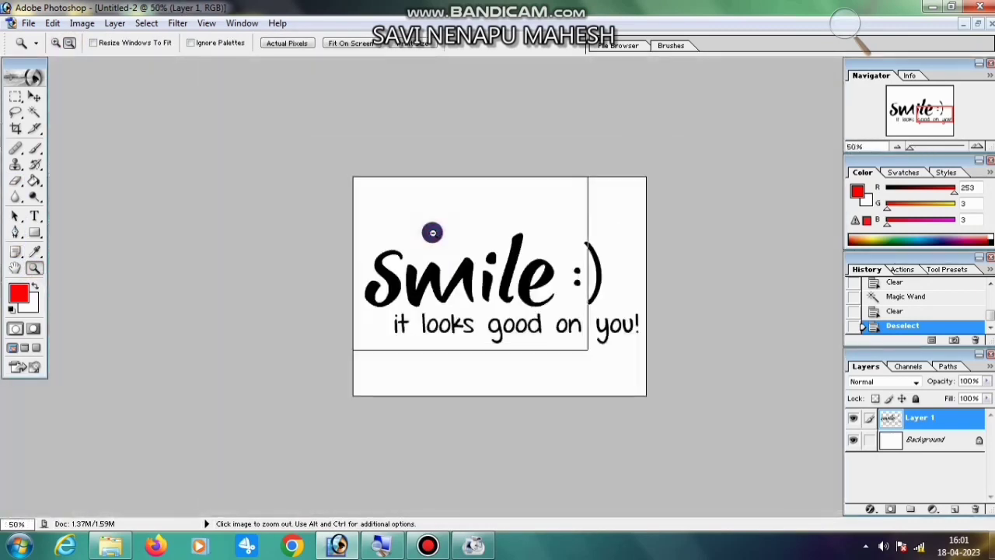
left_click(432, 233)
left_click(34, 96)
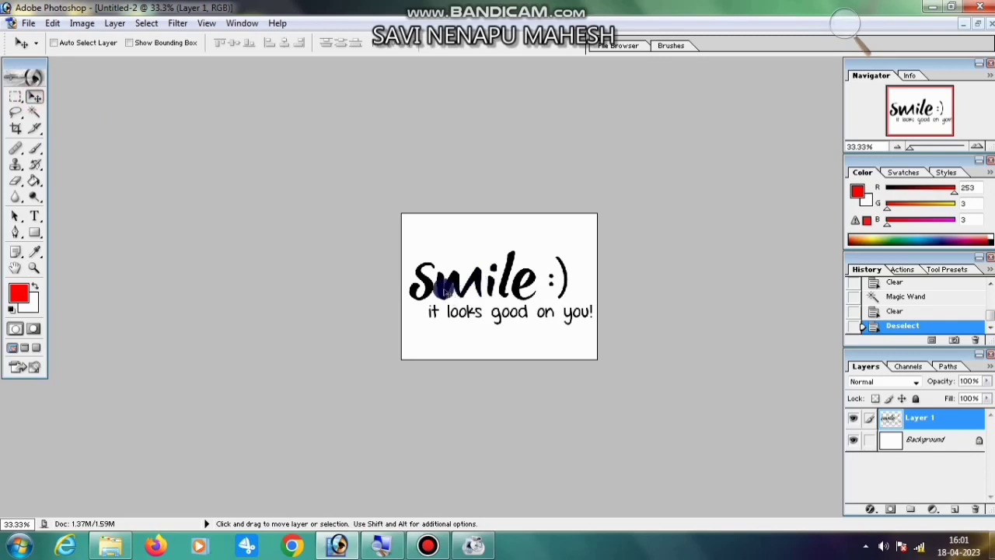
left_click_drag(445, 289, 489, 290)
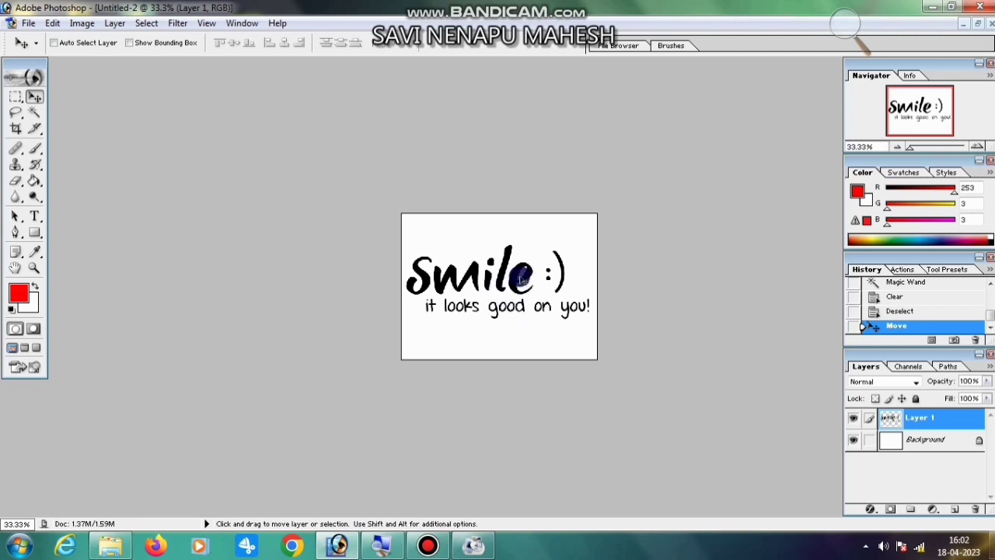
left_click_drag(523, 277, 524, 277)
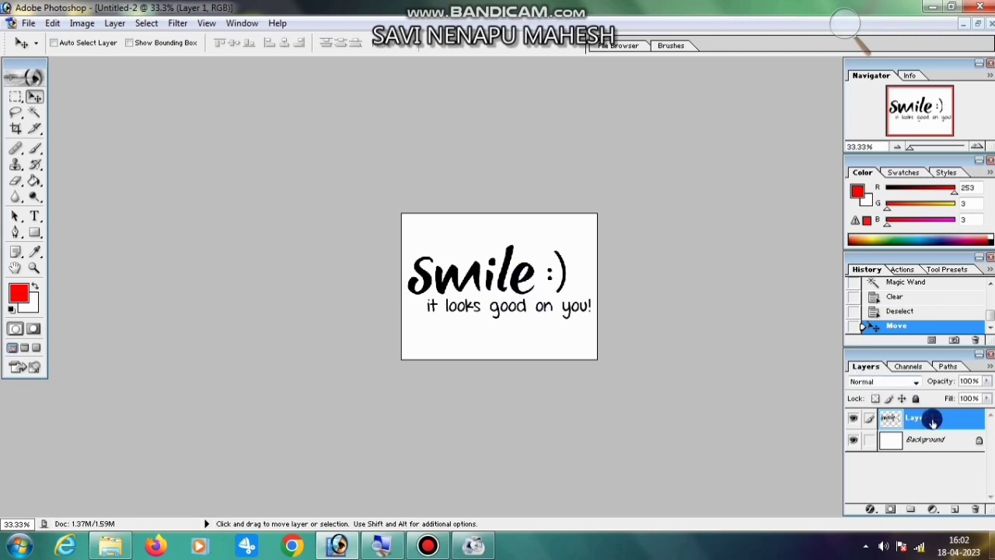
- Add a Gradient Overlay with the blue, red and magenta preset to the lettering layer and uncover the whole picture to check it
left_click(870, 507)
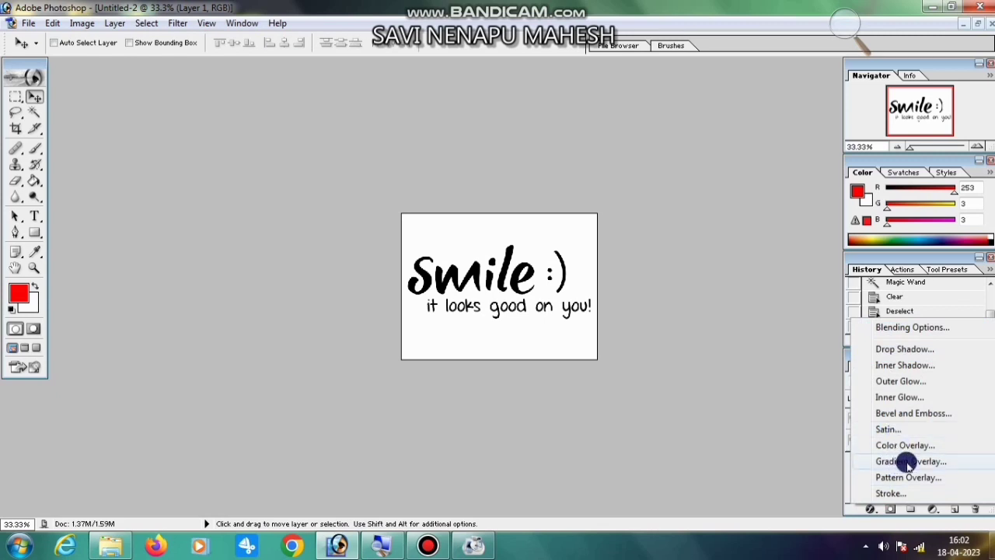
left_click(907, 462)
left_click(746, 337)
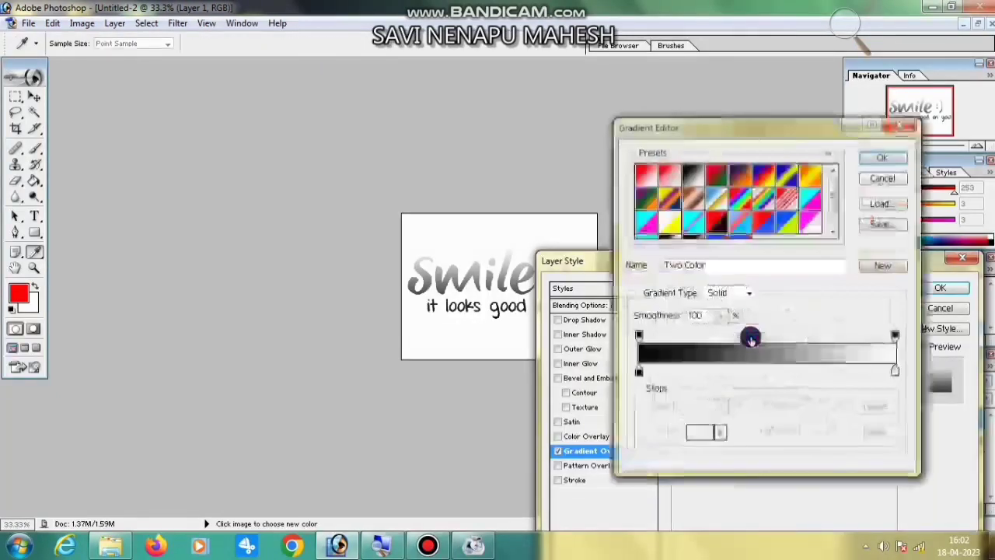
left_click_drag(835, 192, 834, 210)
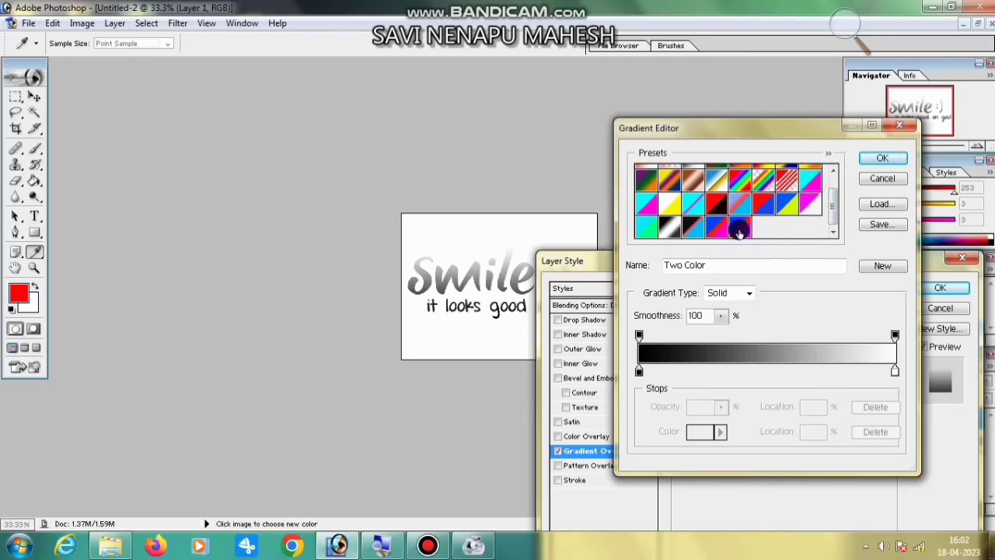
left_click(739, 228)
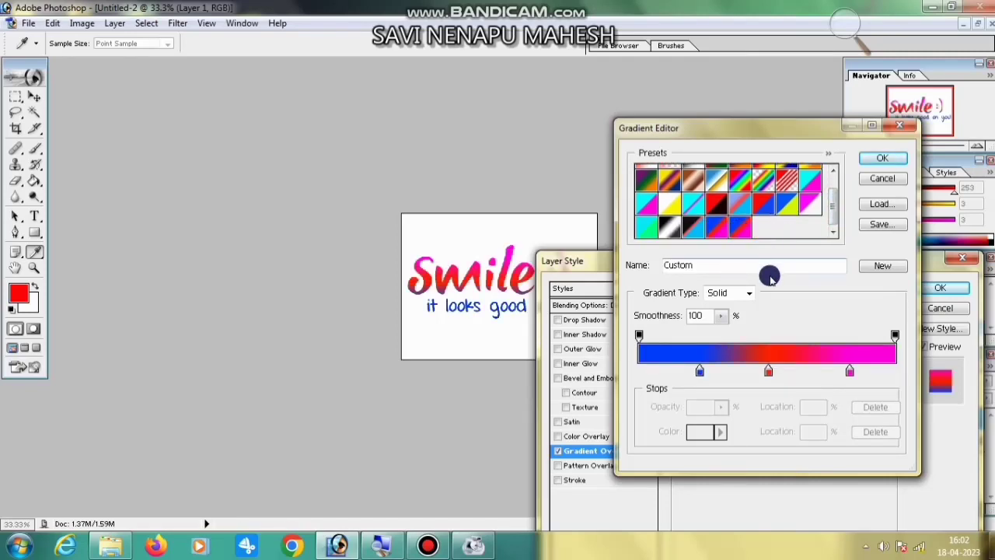
left_click(884, 159)
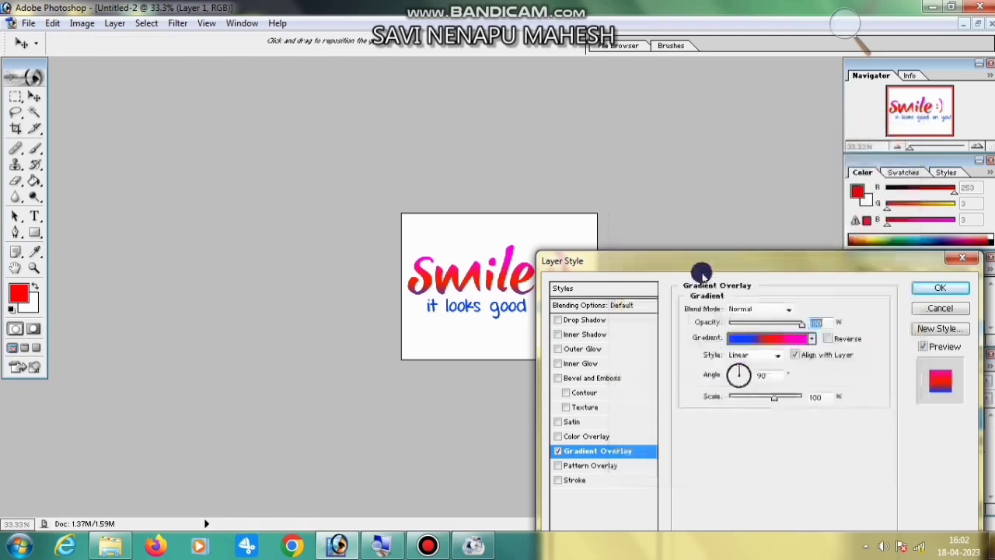
left_click_drag(687, 262, 743, 111)
left_click_drag(795, 109, 801, 111)
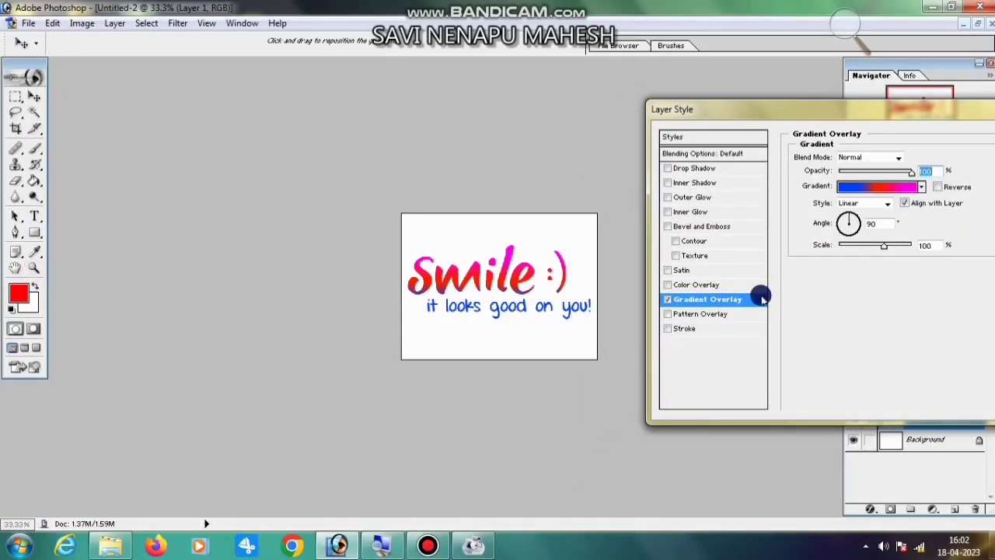
- Keep the blue, red and magenta gradient and reduce the Gradient Overlay's scale to 21% on the lettering
left_click(878, 186)
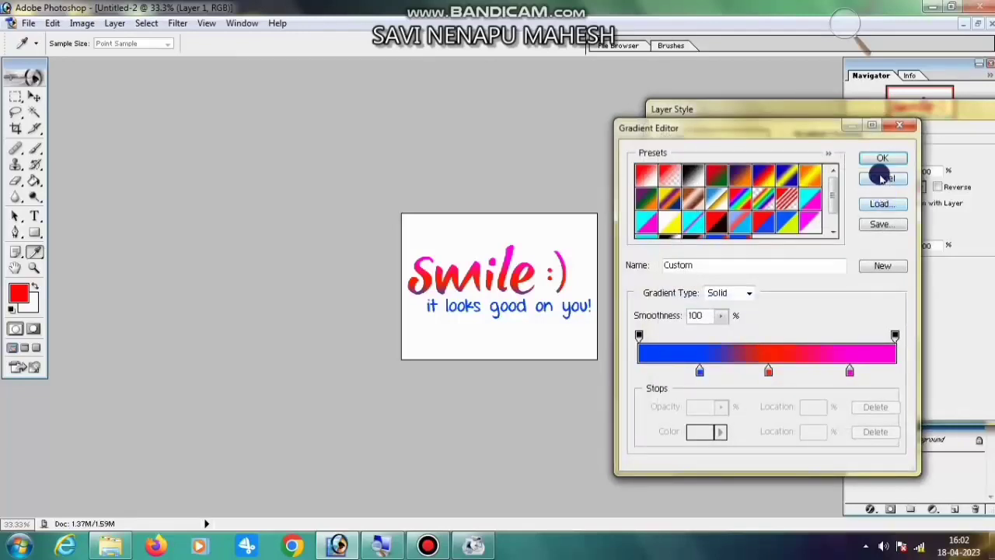
left_click(882, 159)
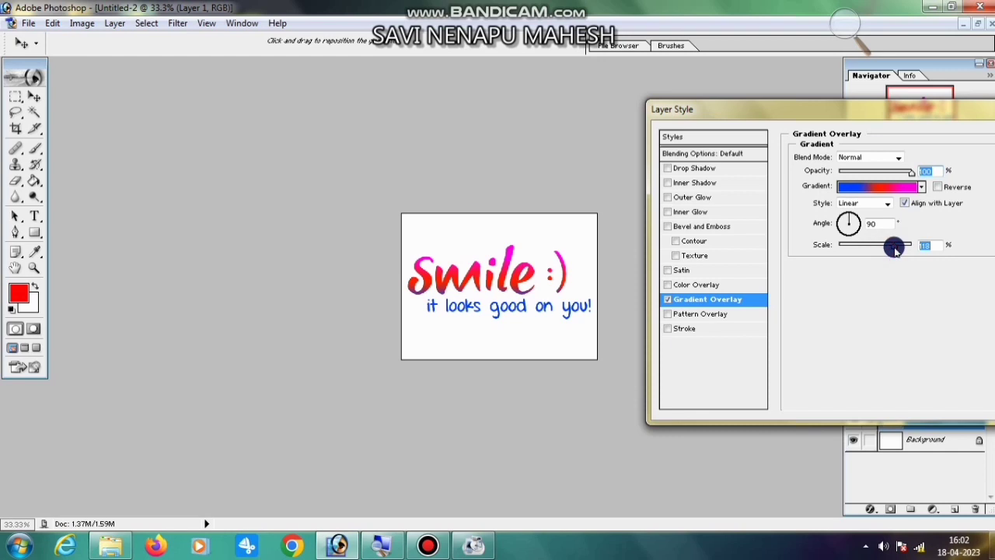
left_click_drag(894, 248, 838, 248)
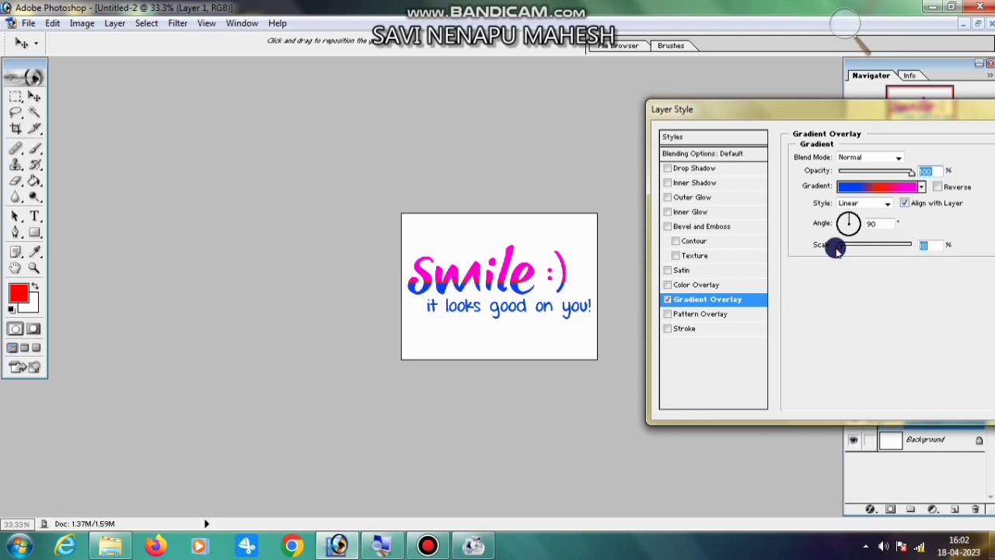
key("Return")
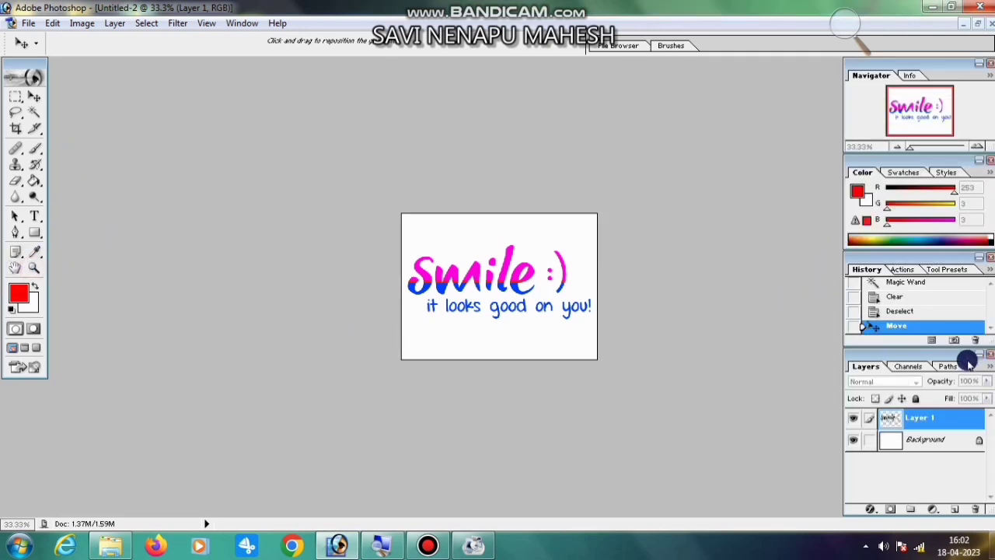
left_click(933, 7)
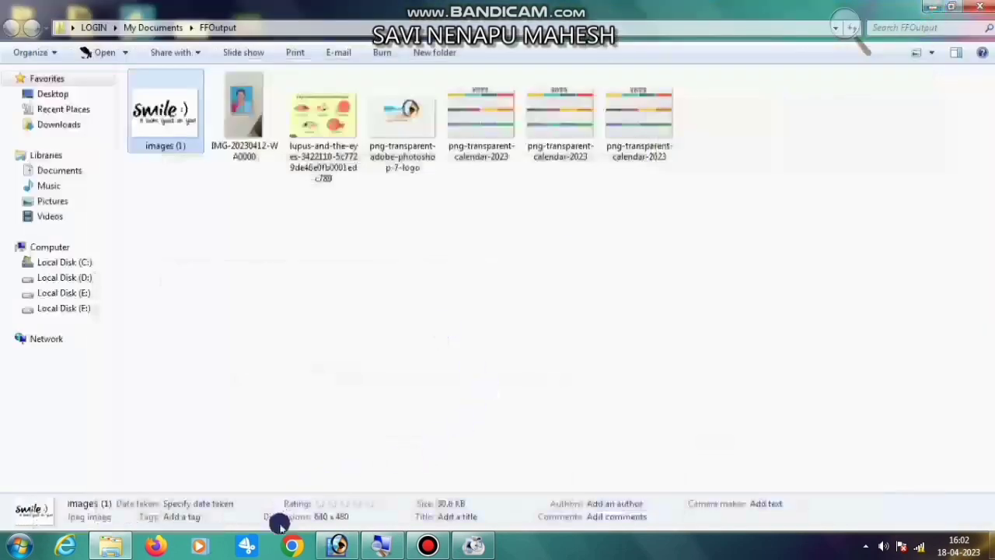
left_click(337, 544)
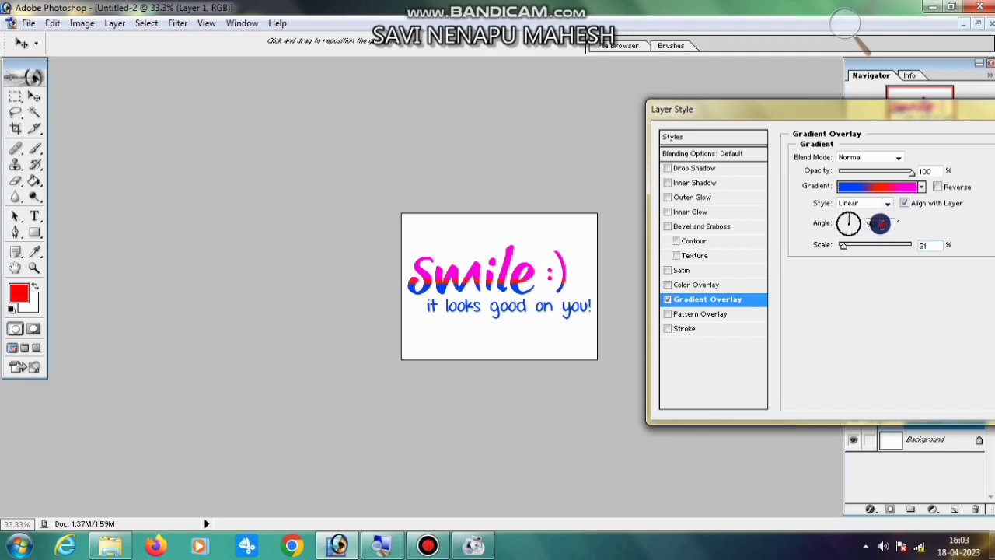
- Try gradient angles of 100° and 60° for the lettering's Gradient Overlay
double_click(881, 224)
type("40")
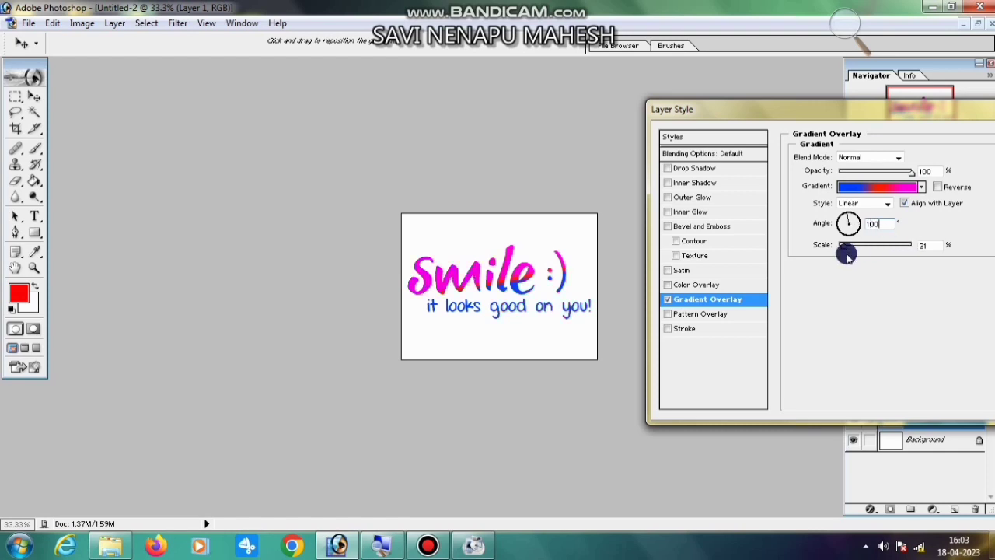
key("BackSpace")
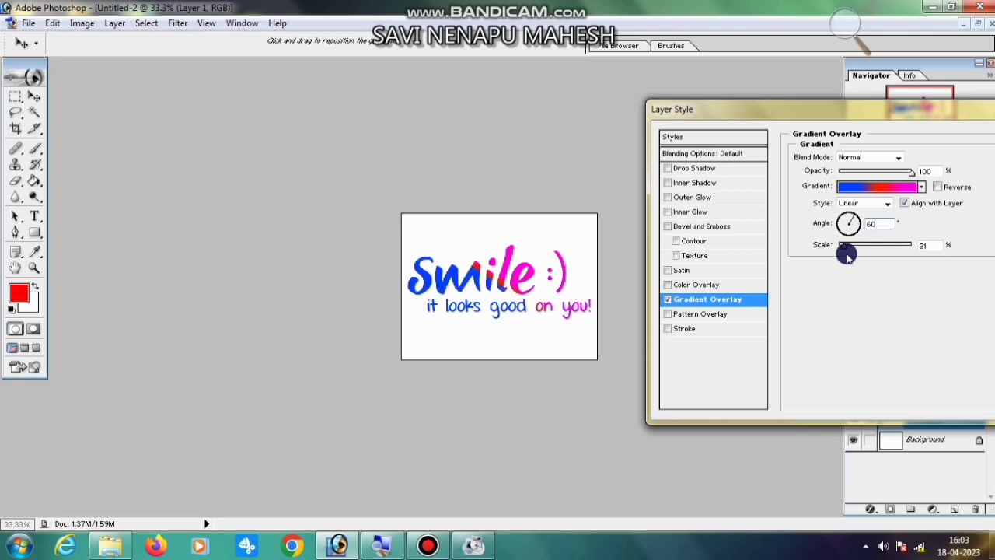
- Set the gradient angle to 90° and apply the Gradient Overlay to the lettering layer
double_click(877, 223)
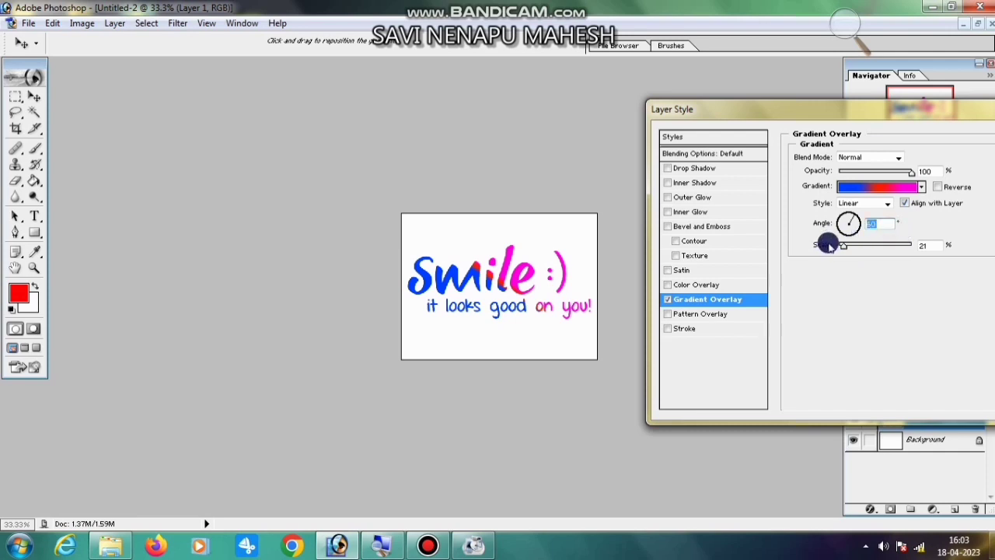
type("90")
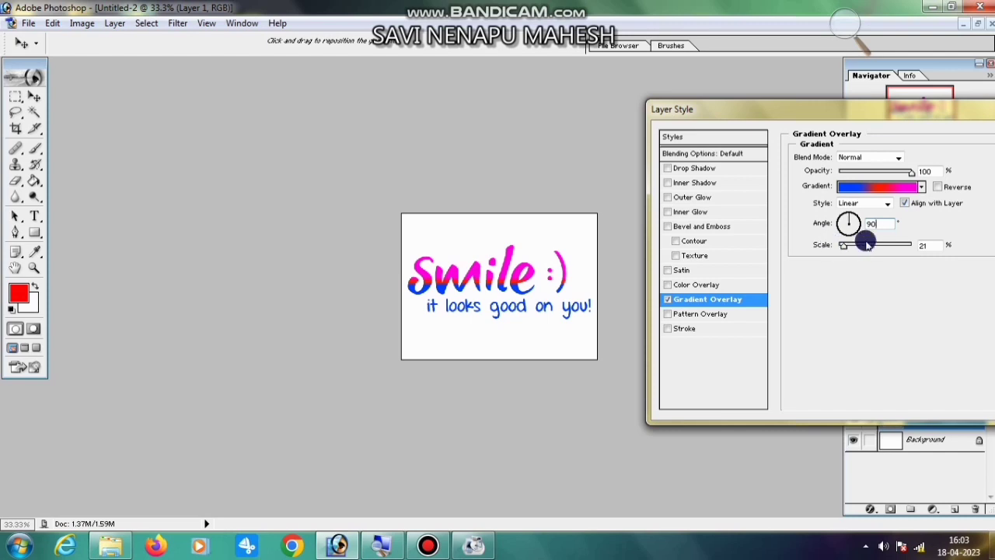
left_click_drag(884, 112, 765, 151)
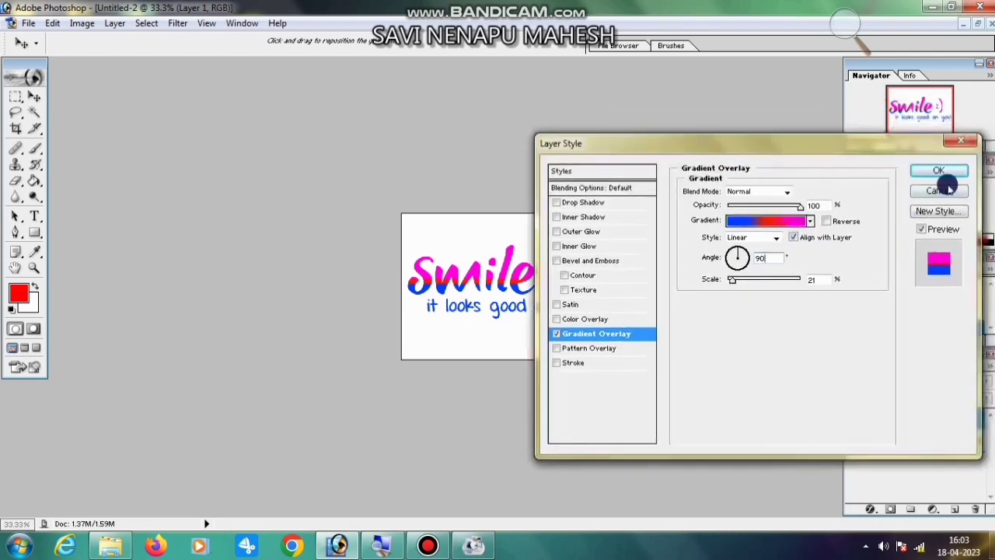
left_click(947, 168)
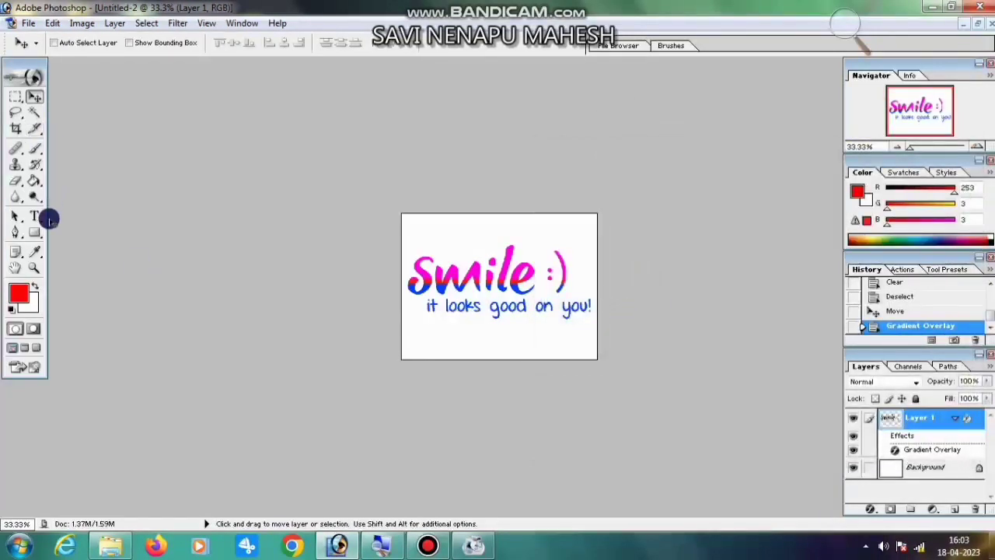
- Examine the finished gradient on the smile lettering, both close up and at whole-picture size
left_click(34, 267)
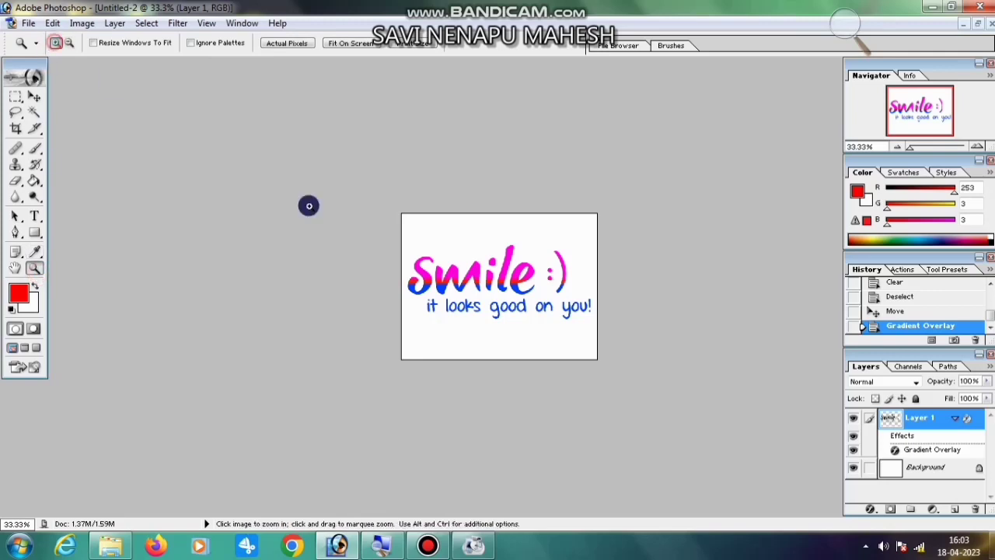
left_click(522, 302)
left_click(525, 288)
left_click(514, 316)
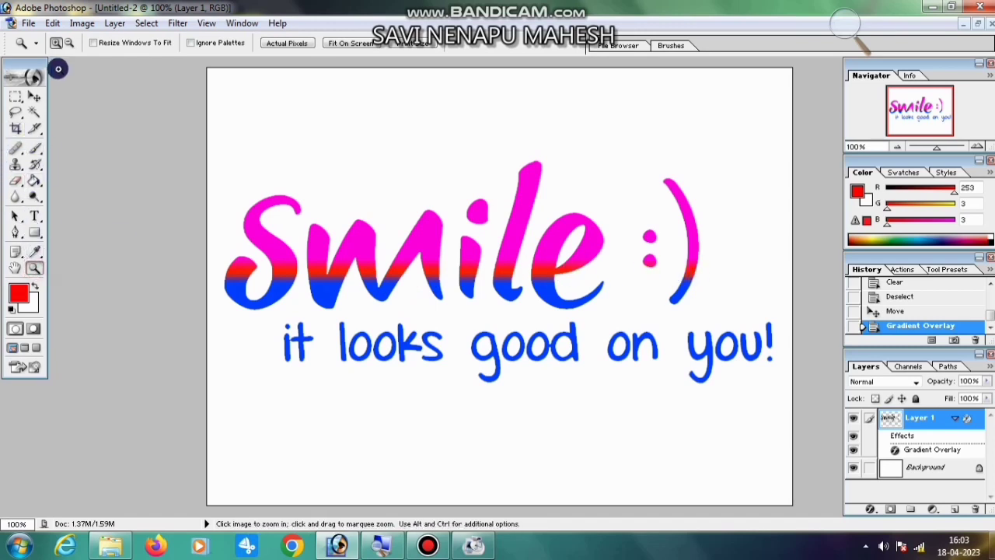
left_click(69, 43)
left_click(492, 268)
left_click(524, 308)
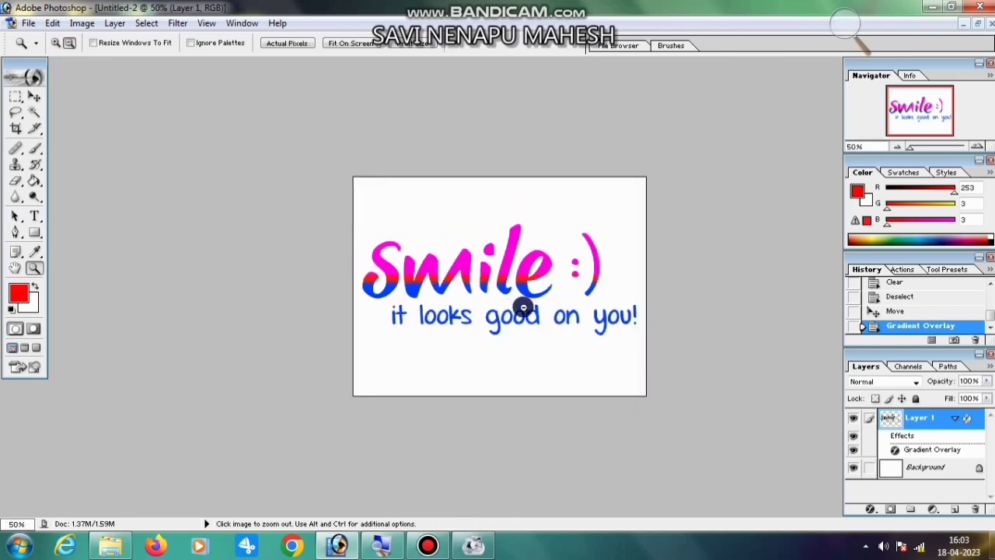
double_click(35, 268)
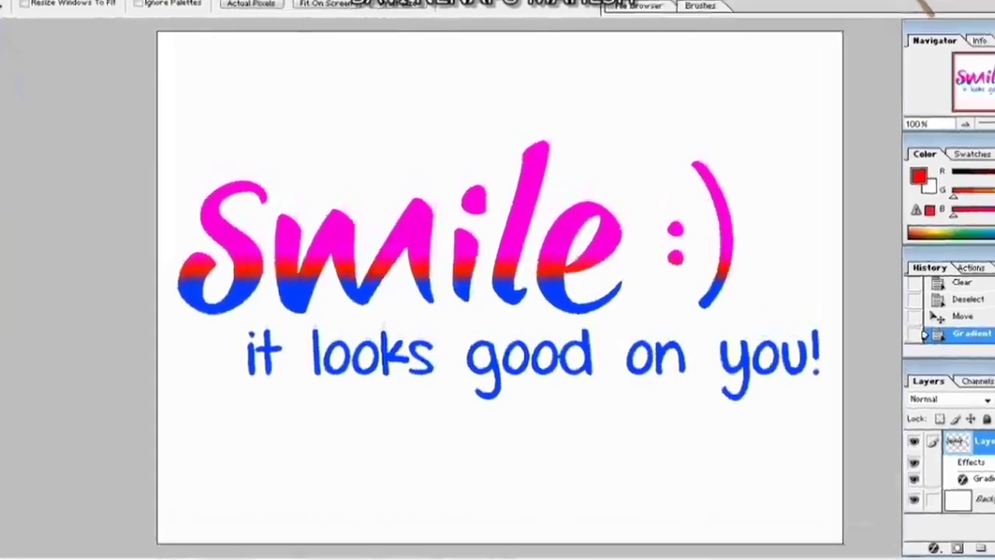
left_click(496, 268)
left_click(499, 273)
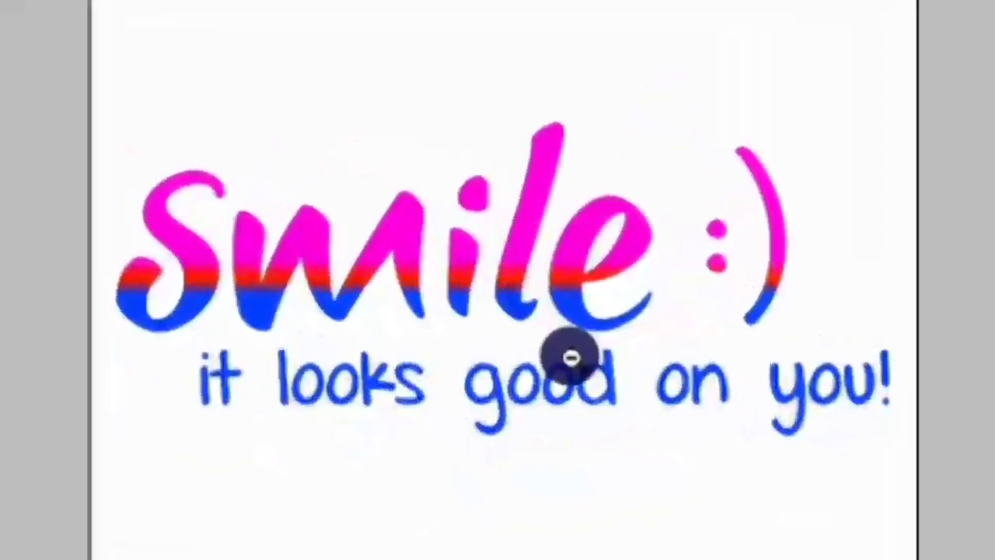